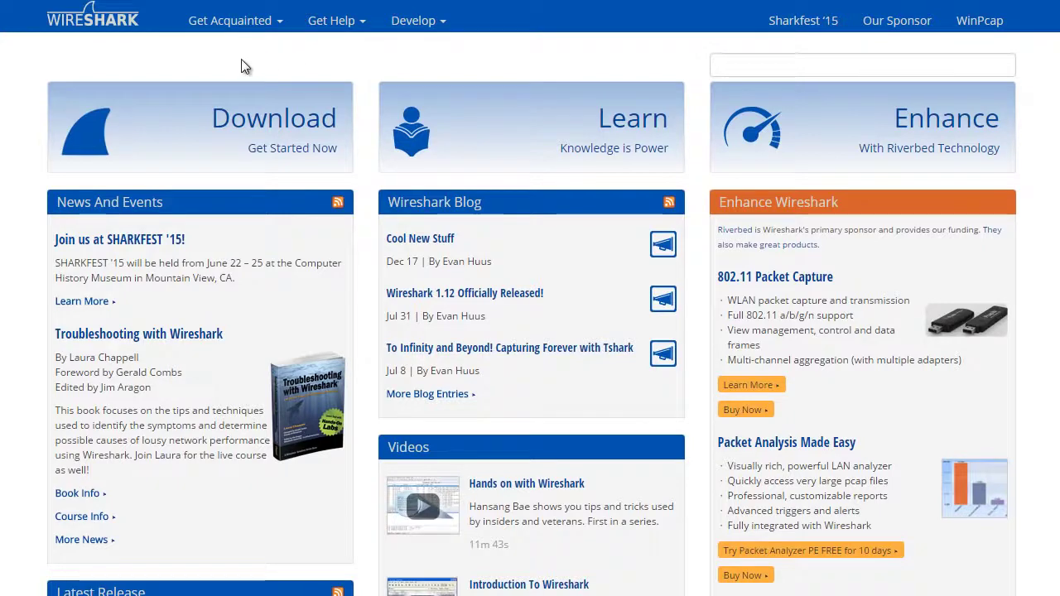
# - Open the Wireshark download page and check the computer's system properties for whether Windows is 32-bit or 64-bit
pyautogui.click(185, 121)
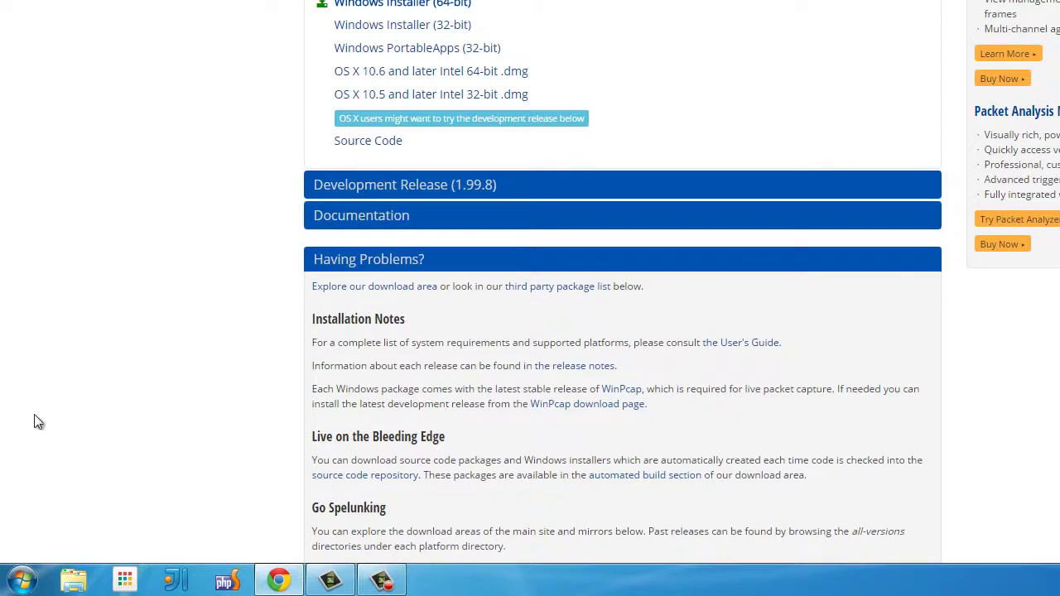
pyautogui.click(22, 580)
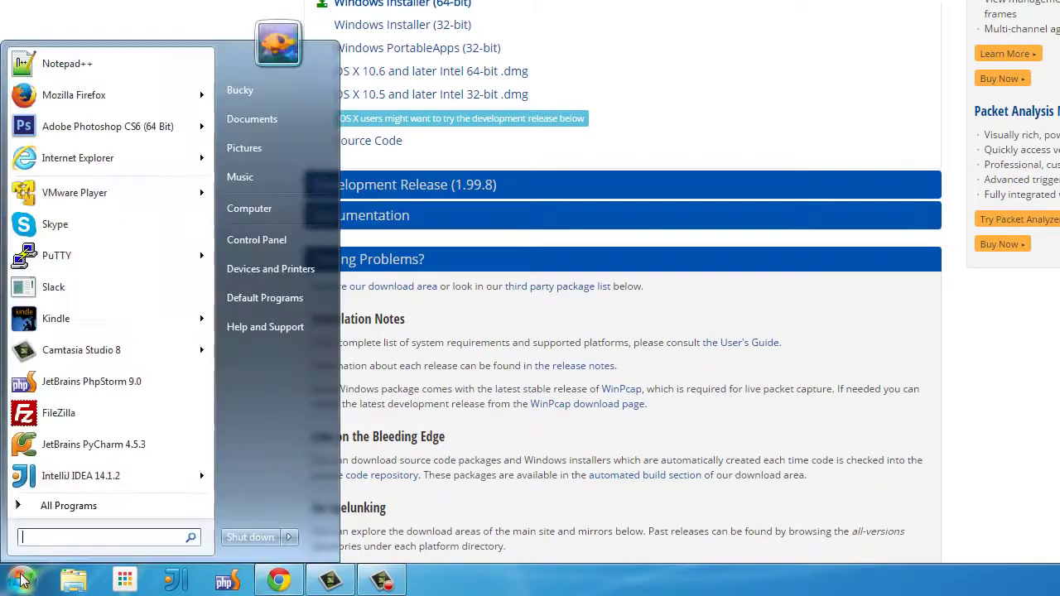
pyautogui.rightClick(272, 215)
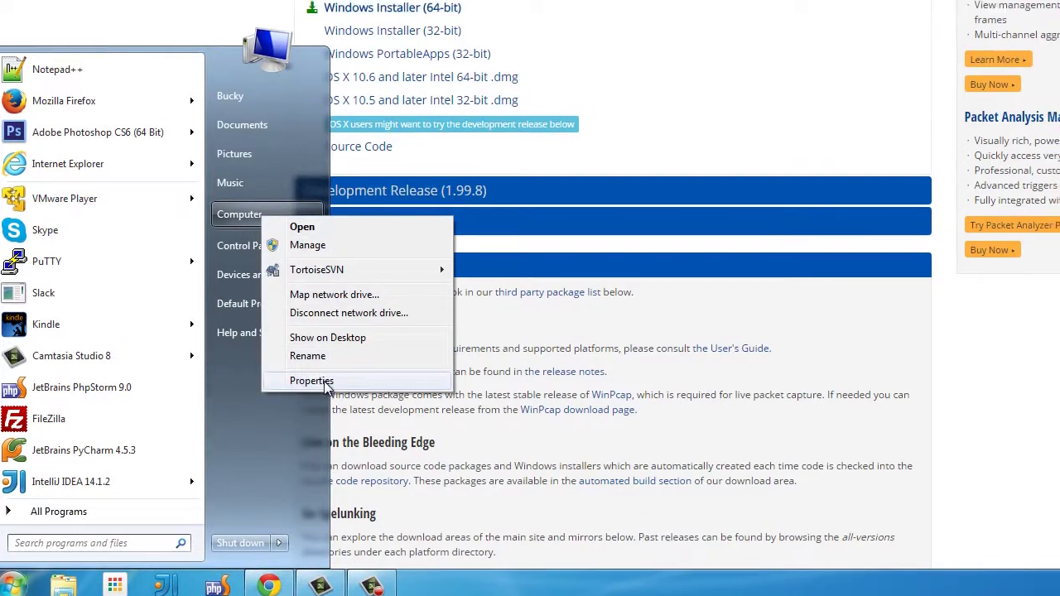
pyautogui.click(331, 375)
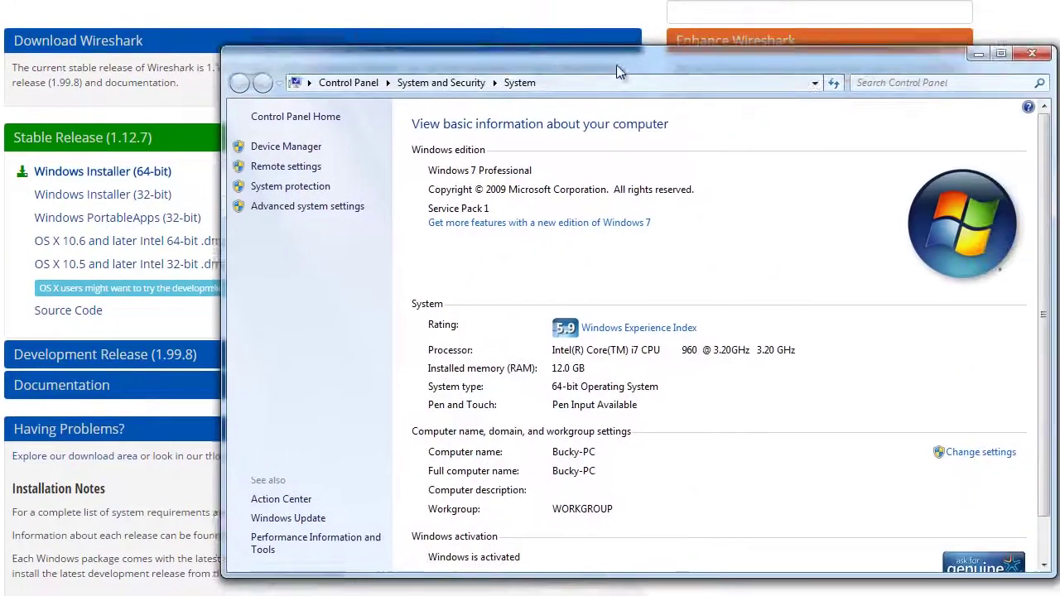
pyautogui.moveTo(617, 70); pyautogui.dragTo(507, 40)
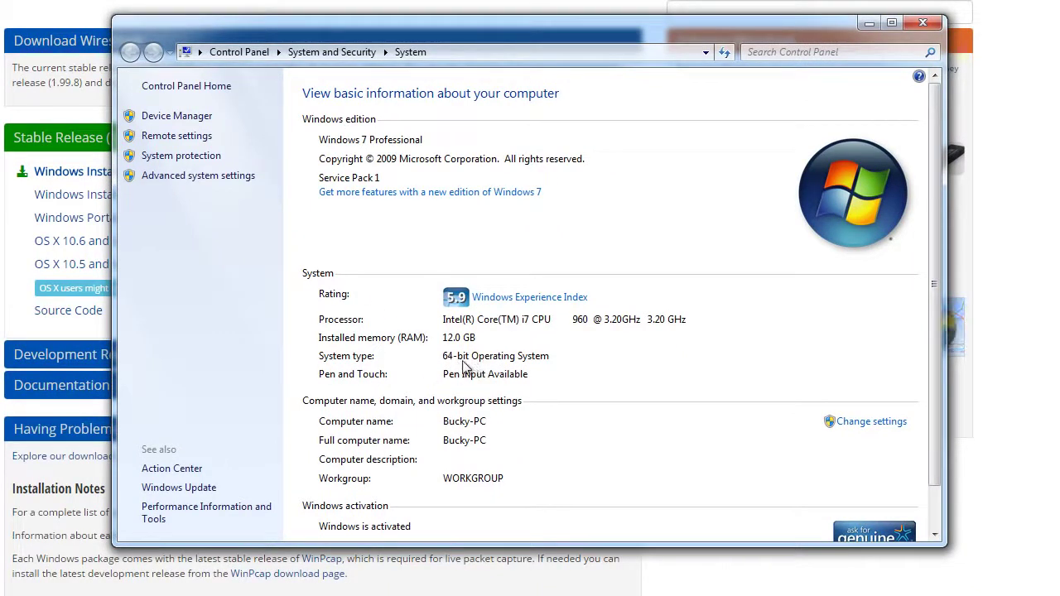
pyautogui.click(923, 23)
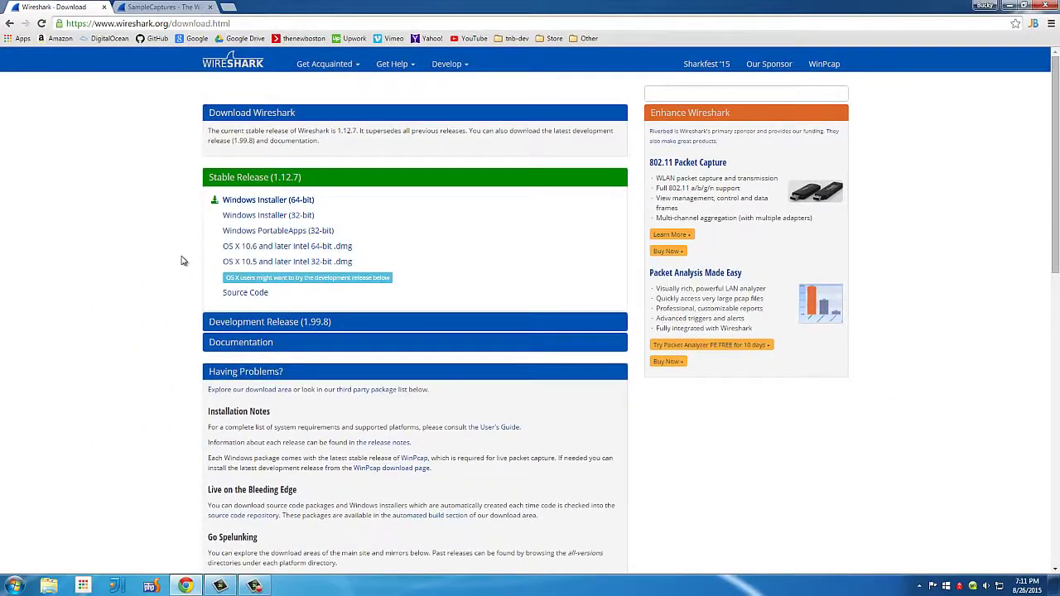
# - Run the Wireshark-win64-1.12.7 installer from the Downloads folder, allow it to make changes, and clear the other windows away
pyautogui.click(49, 585)
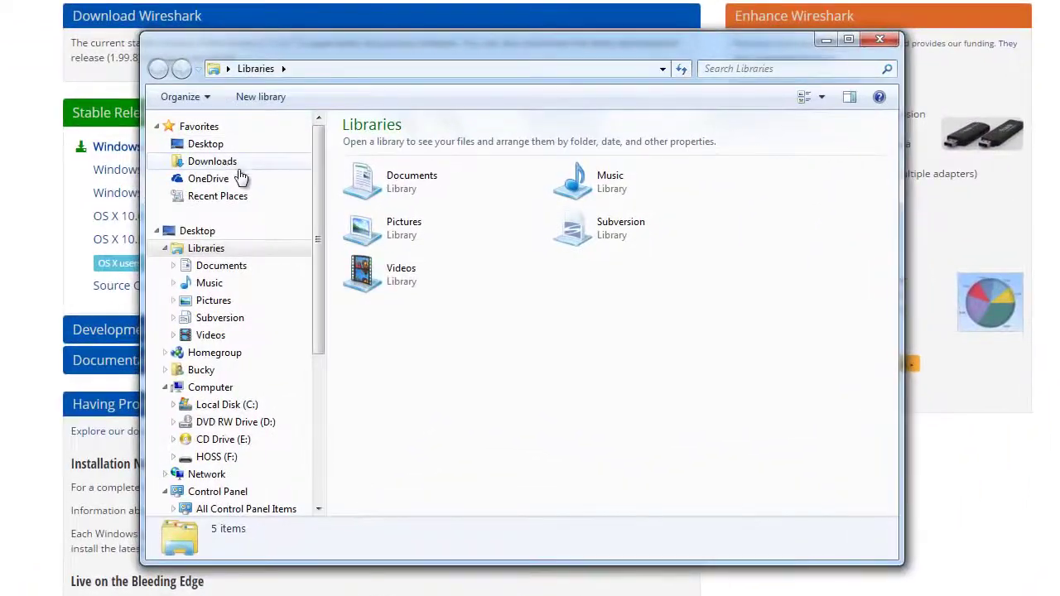
pyautogui.click(241, 177)
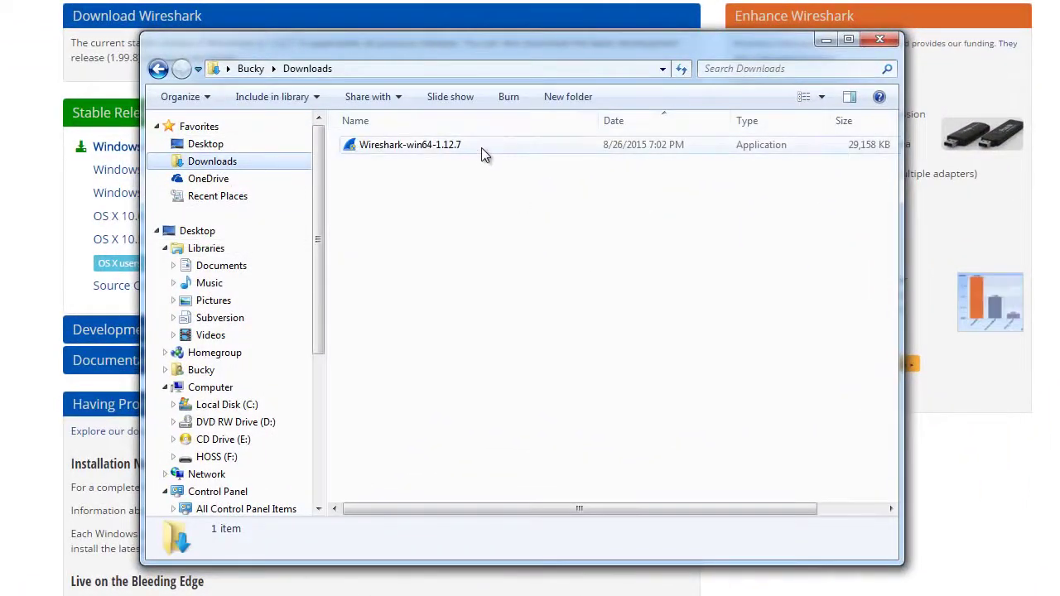
pyautogui.doubleClick(485, 155)
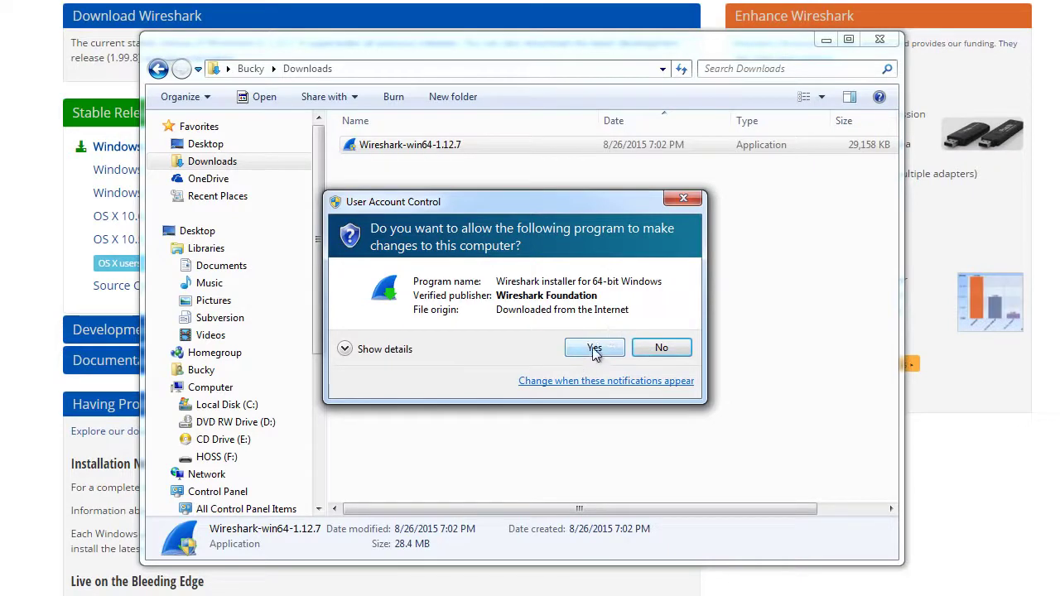
pyautogui.click(594, 350)
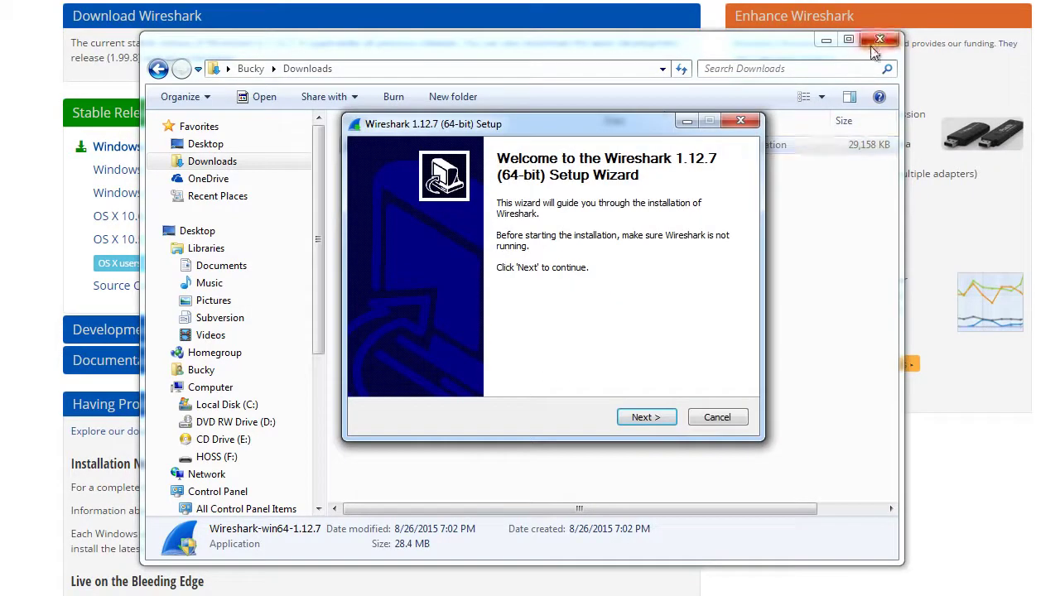
pyautogui.click(882, 40)
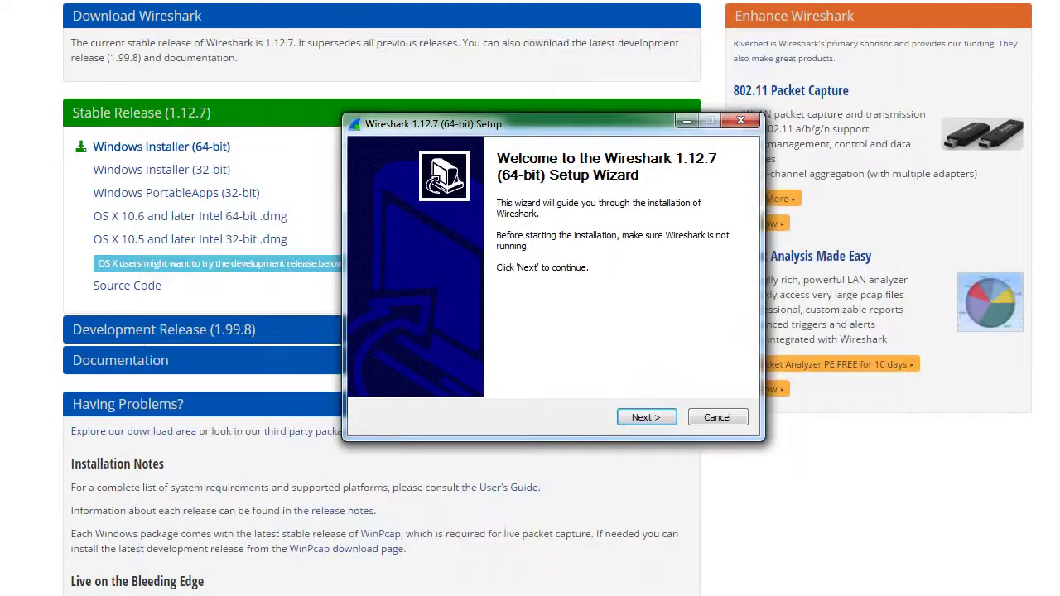
pyautogui.click(1023, 2)
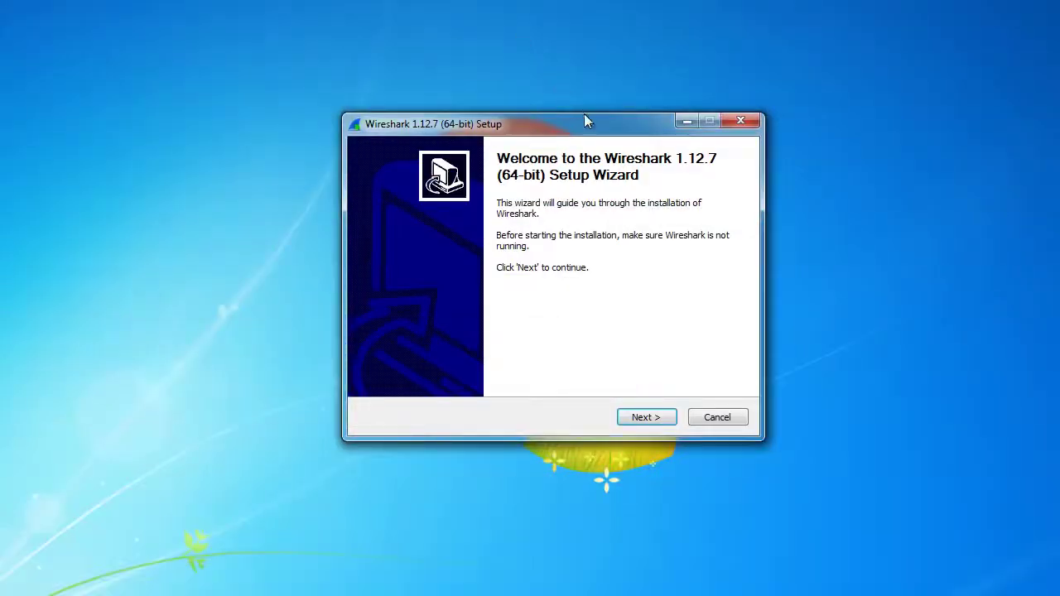
pyautogui.moveTo(585, 116); pyautogui.dragTo(542, 112)
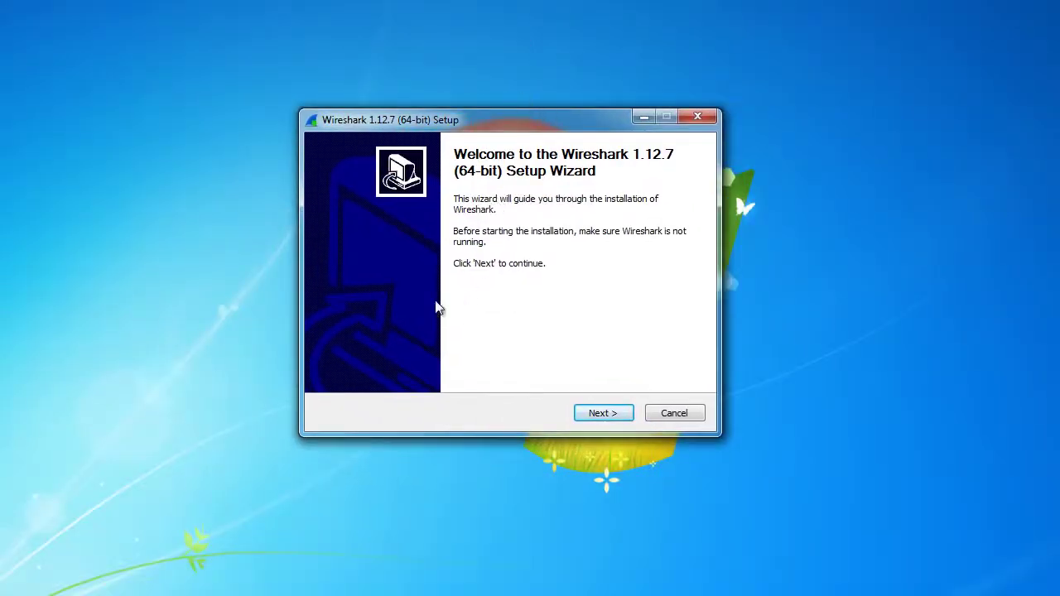
# - Begin the Wireshark 1.12.7 setup and accept its license agreement
pyautogui.click(604, 413)
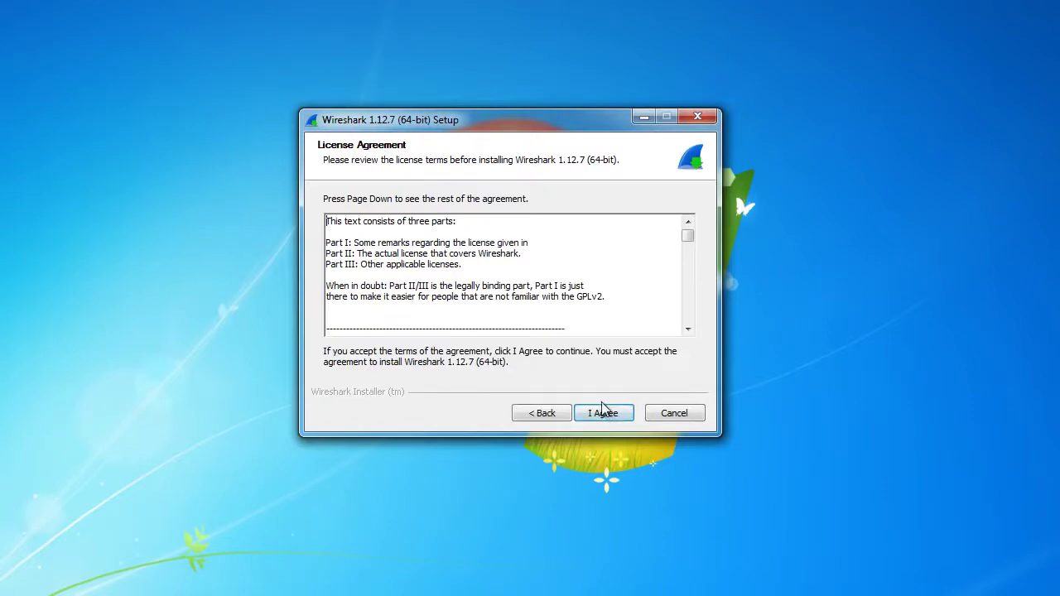
pyautogui.scroll(-20, 685, 252)
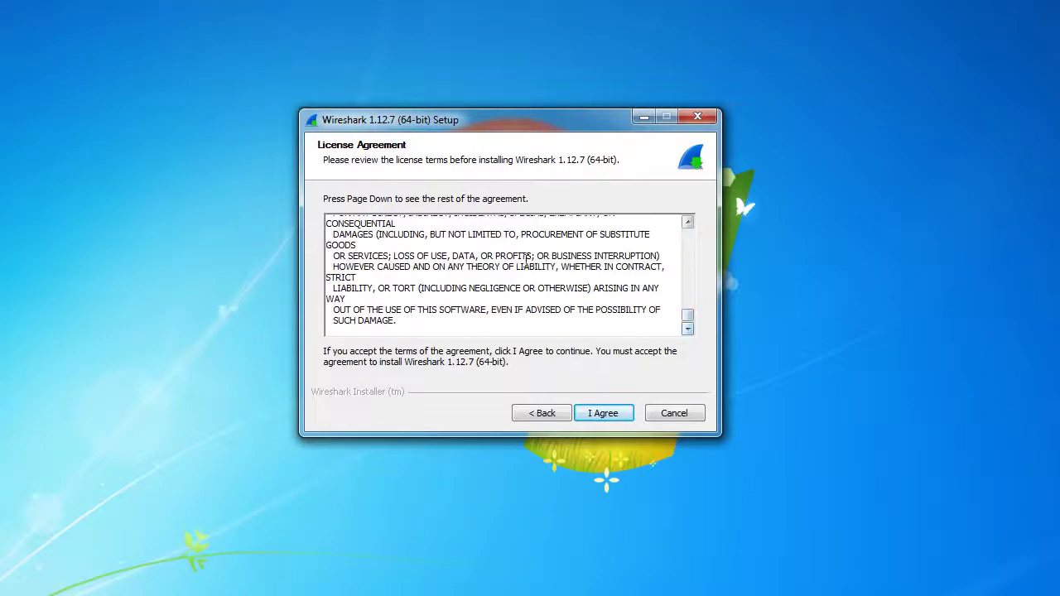
pyautogui.click(608, 414)
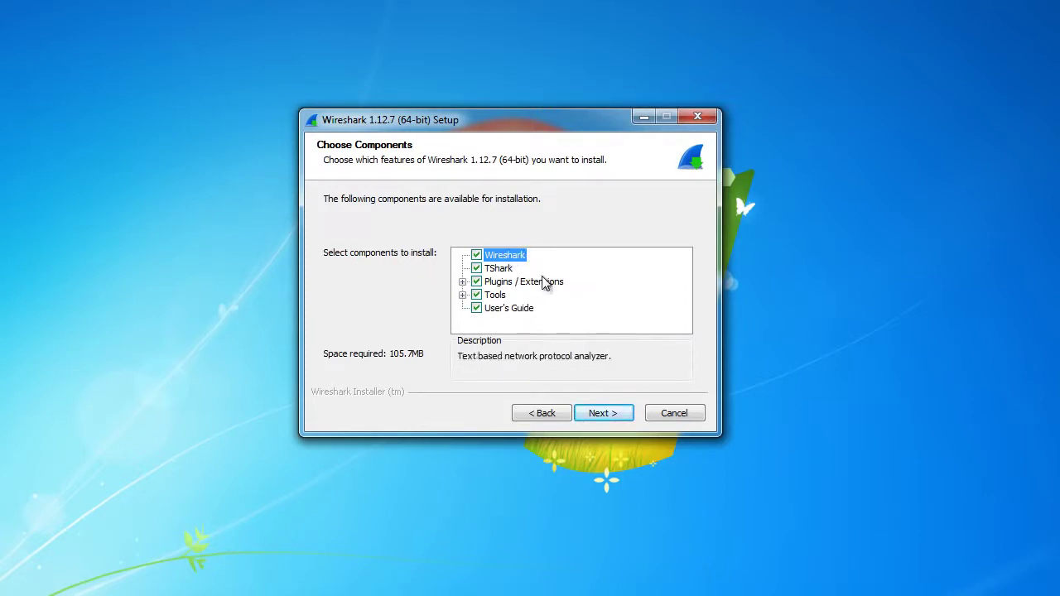
# - Review the Plugins / Extensions and Tools component groups and continue with all components selected
pyautogui.click(462, 282)
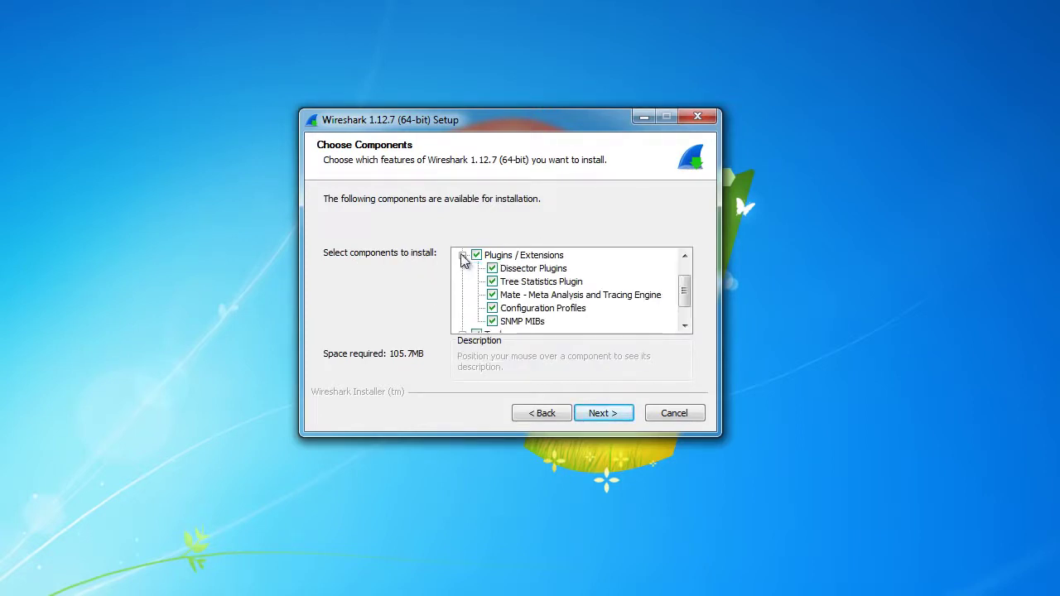
pyautogui.click(463, 255)
pyautogui.click(463, 295)
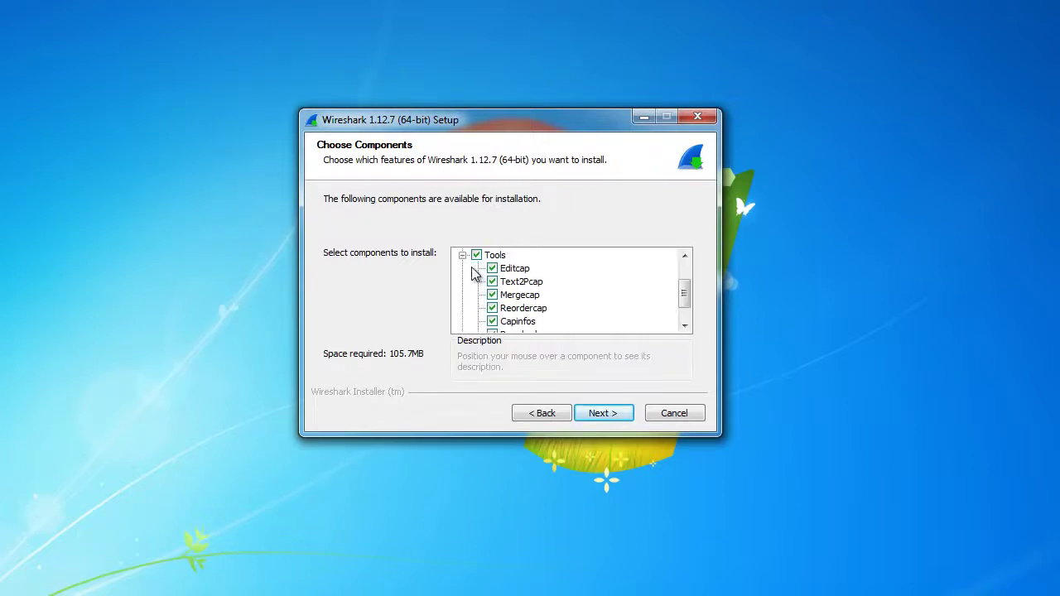
pyautogui.click(463, 256)
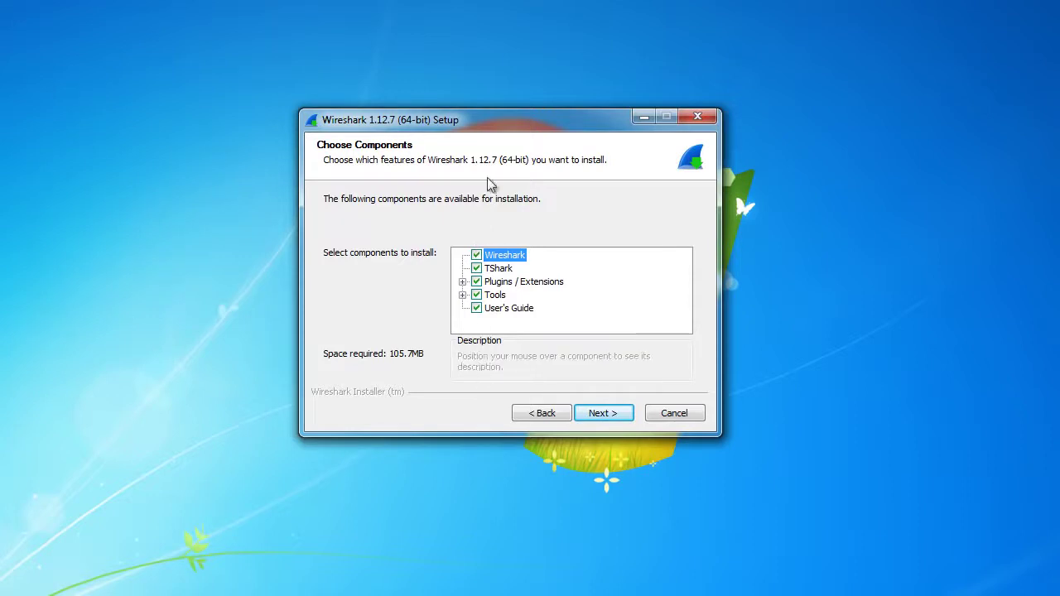
pyautogui.click(600, 411)
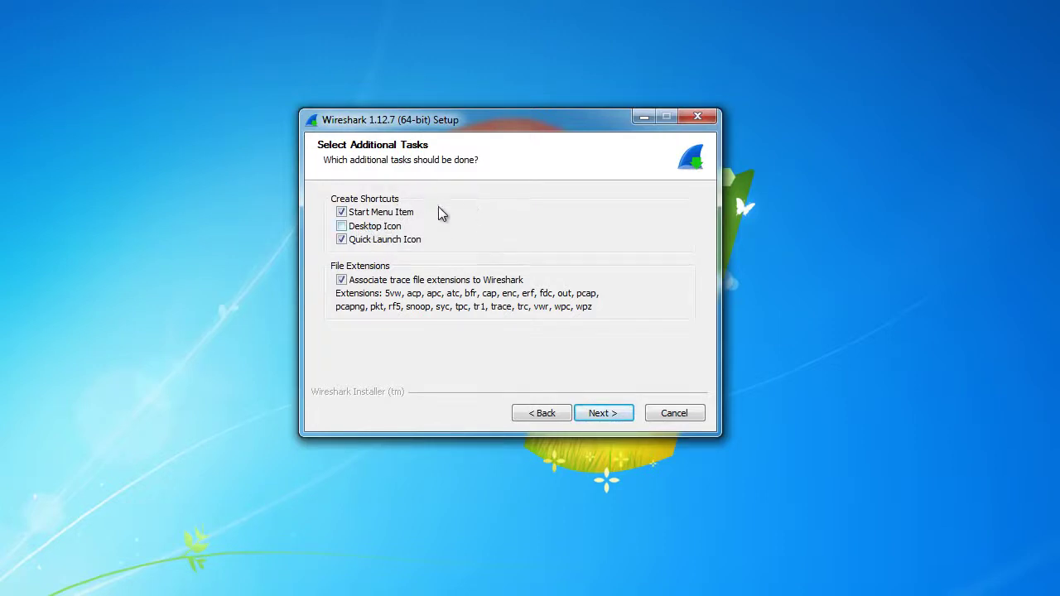
# - Start installing Wireshark into C:\Program Files\Wireshark with a desktop icon added and WinPcap 4.1.3 included
pyautogui.click(343, 227)
pyautogui.click(604, 414)
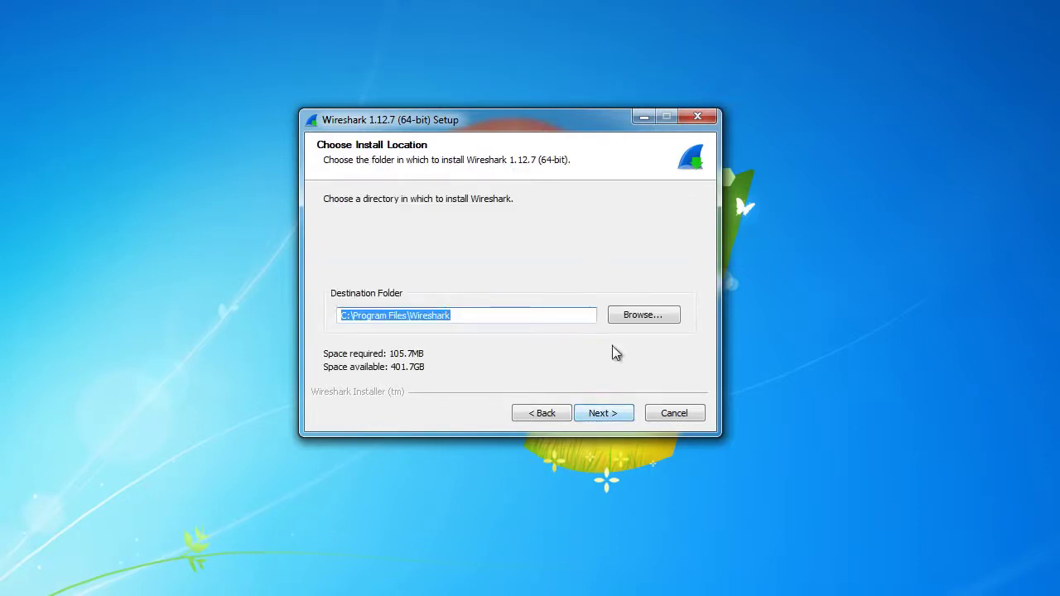
pyautogui.click(597, 418)
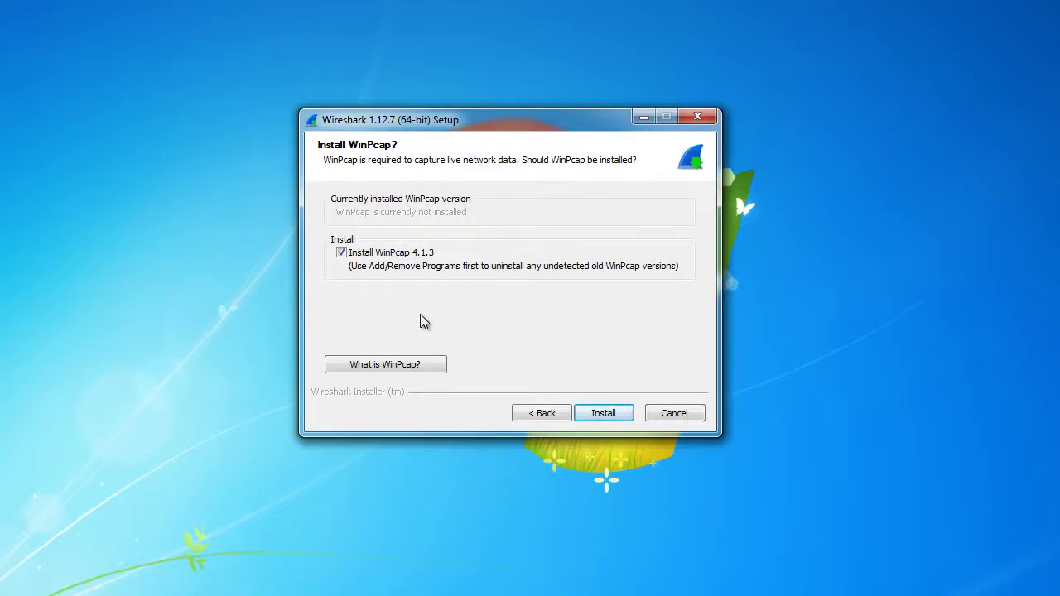
pyautogui.click(609, 415)
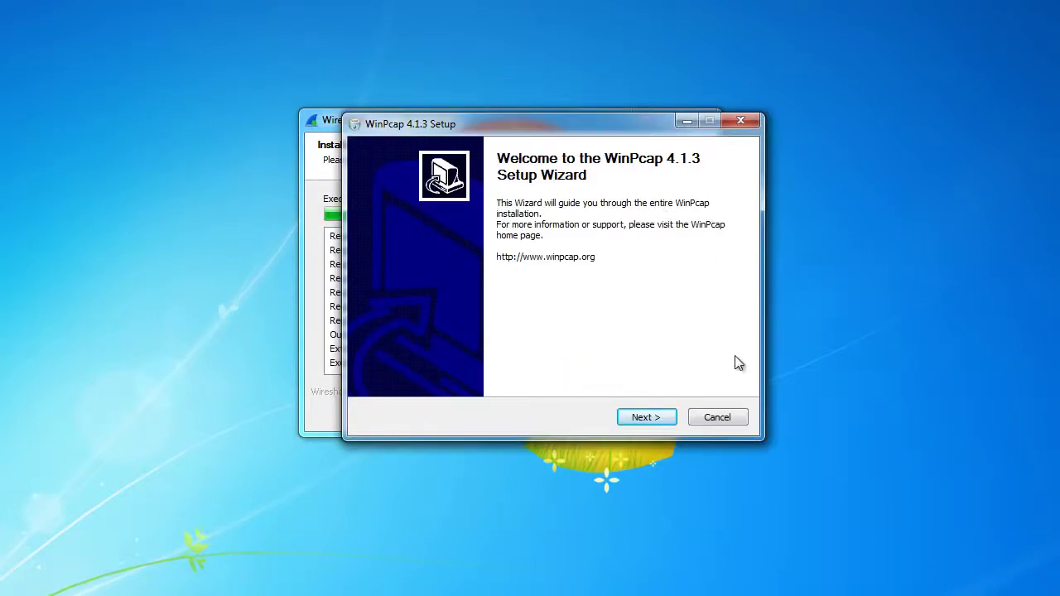
# - Install WinPcap 4.1.3 with its driver starting automatically at boot, and finish the Wireshark setup without running the program or showing news
pyautogui.click(647, 417)
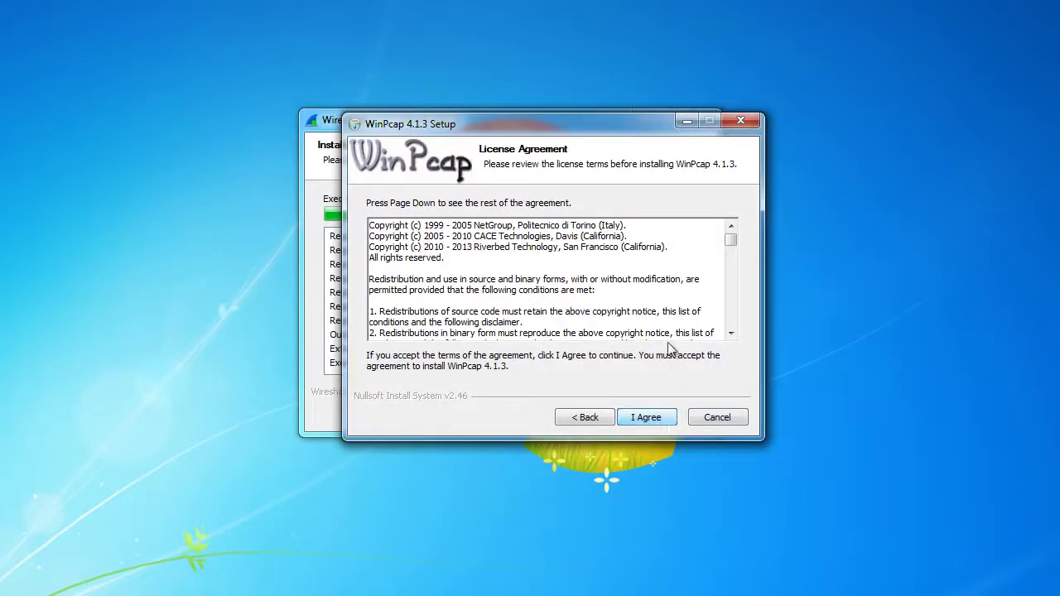
pyautogui.moveTo(732, 253); pyautogui.dragTo(735, 331)
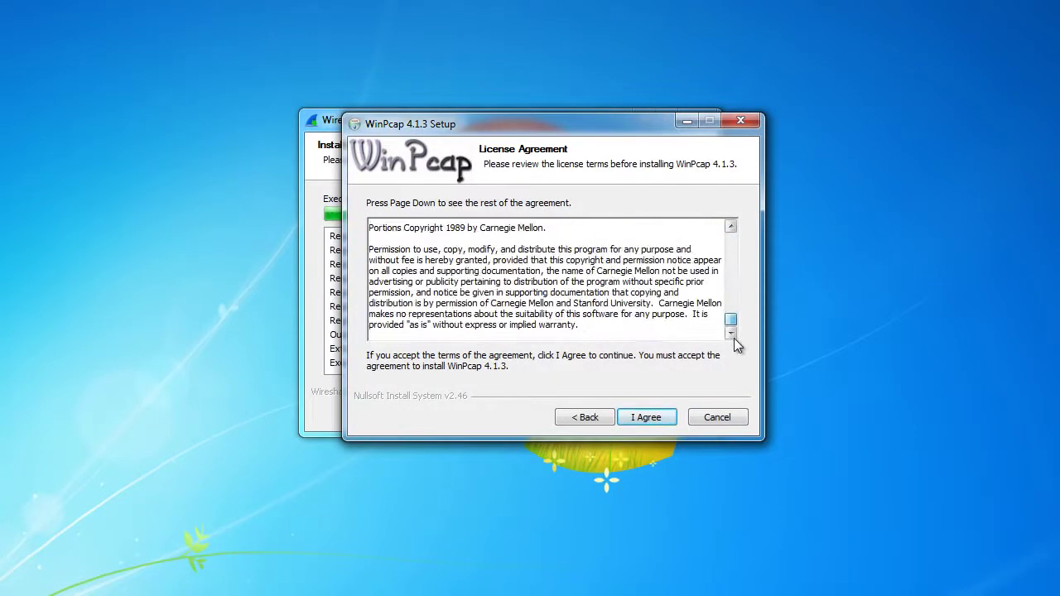
pyautogui.click(647, 417)
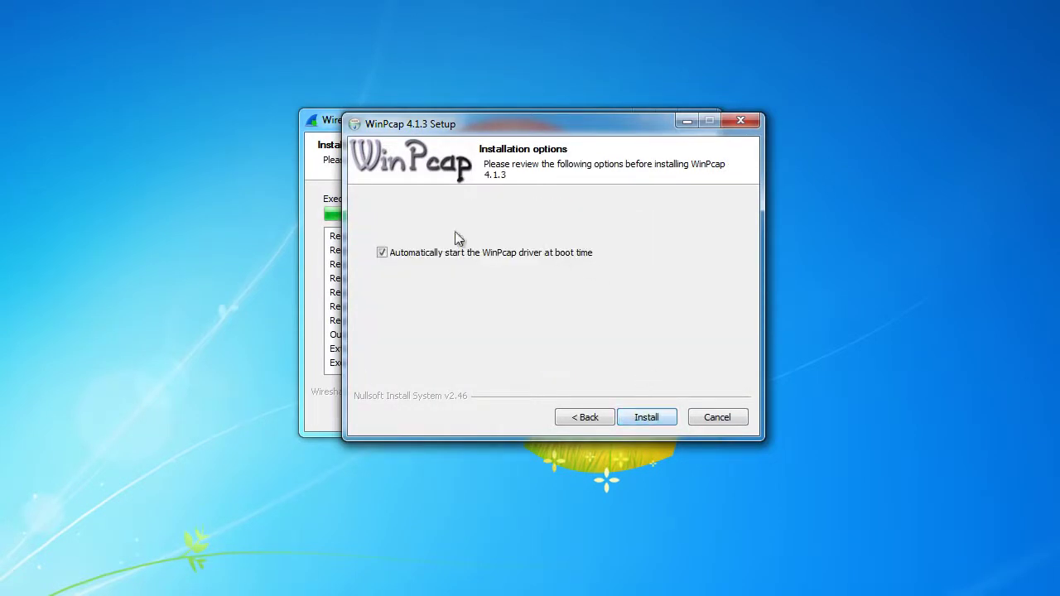
pyautogui.click(654, 423)
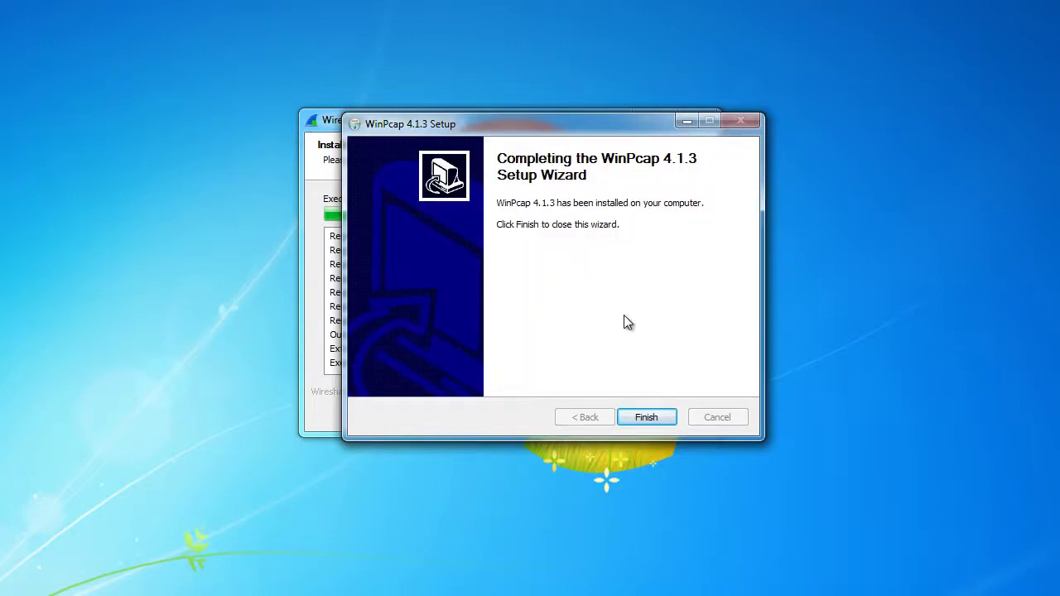
pyautogui.click(662, 416)
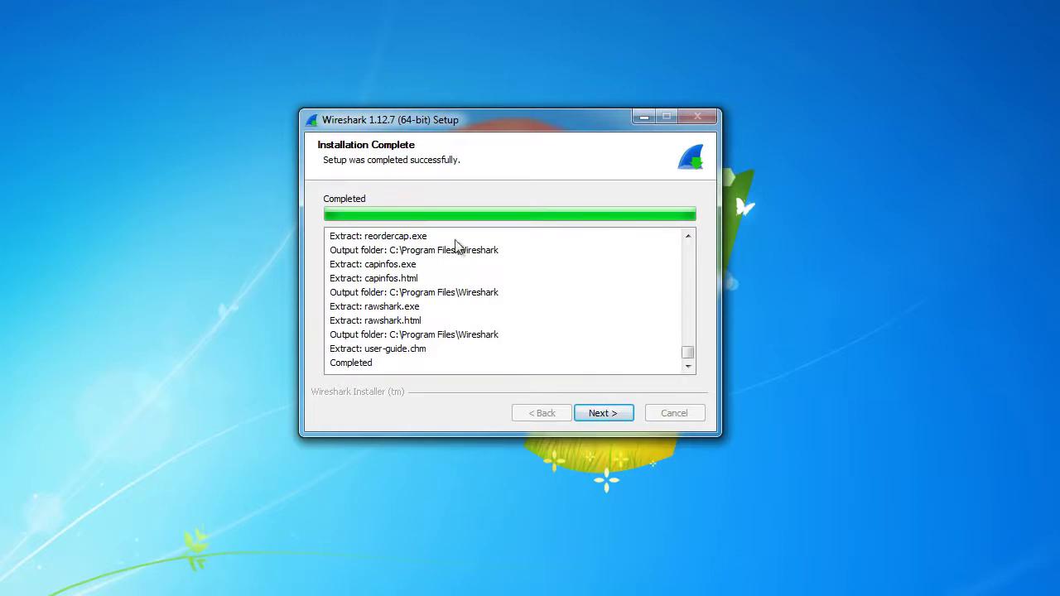
pyautogui.click(612, 409)
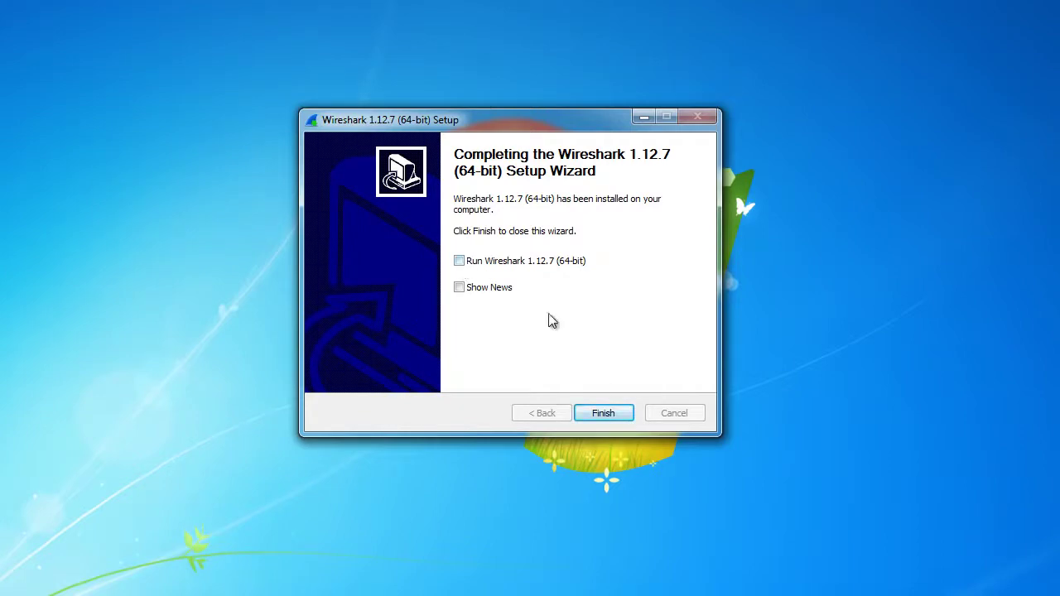
pyautogui.click(601, 413)
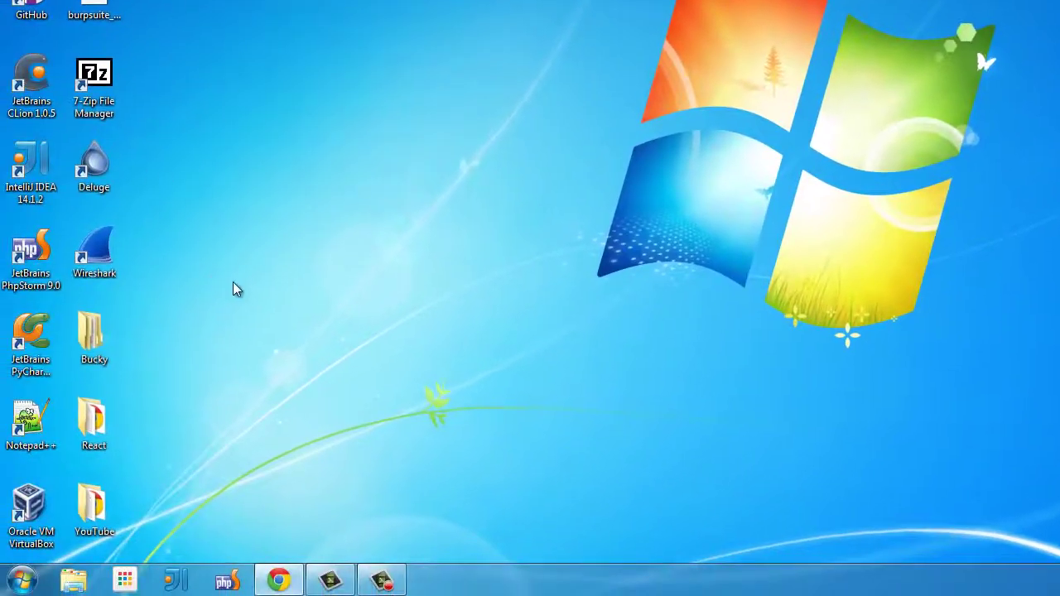
# - Launch Wireshark from its desktop shortcut and maximize its window
pyautogui.moveTo(240, 286); pyautogui.dragTo(66, 221)
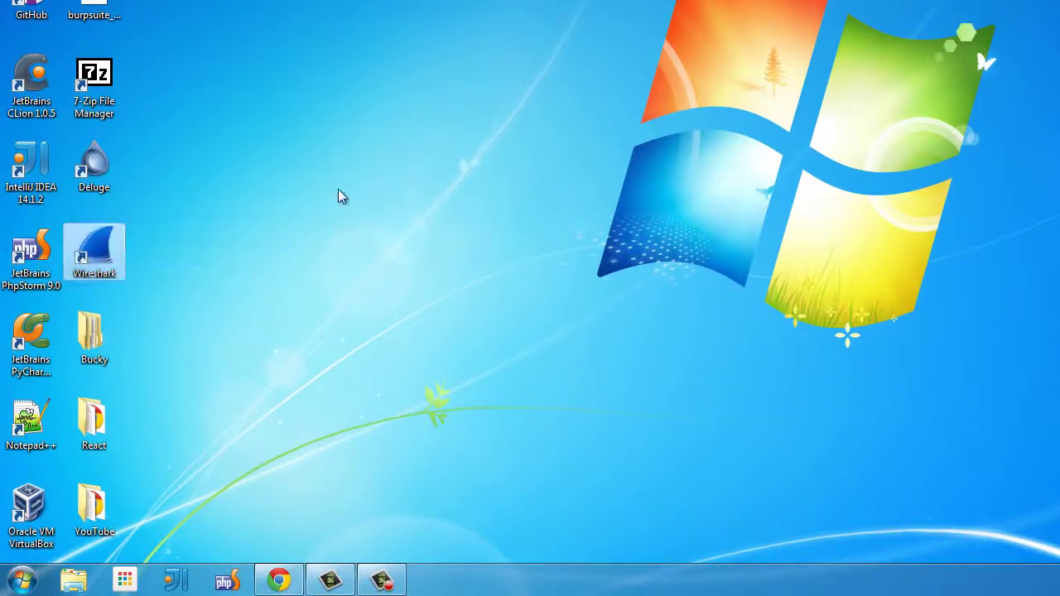
pyautogui.click(339, 196)
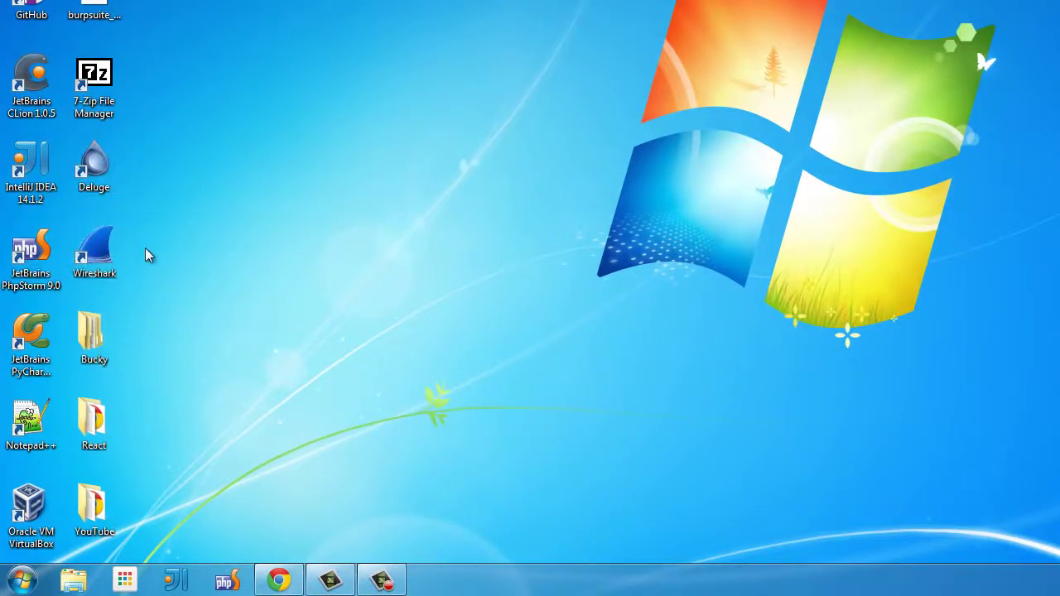
pyautogui.doubleClick(95, 249)
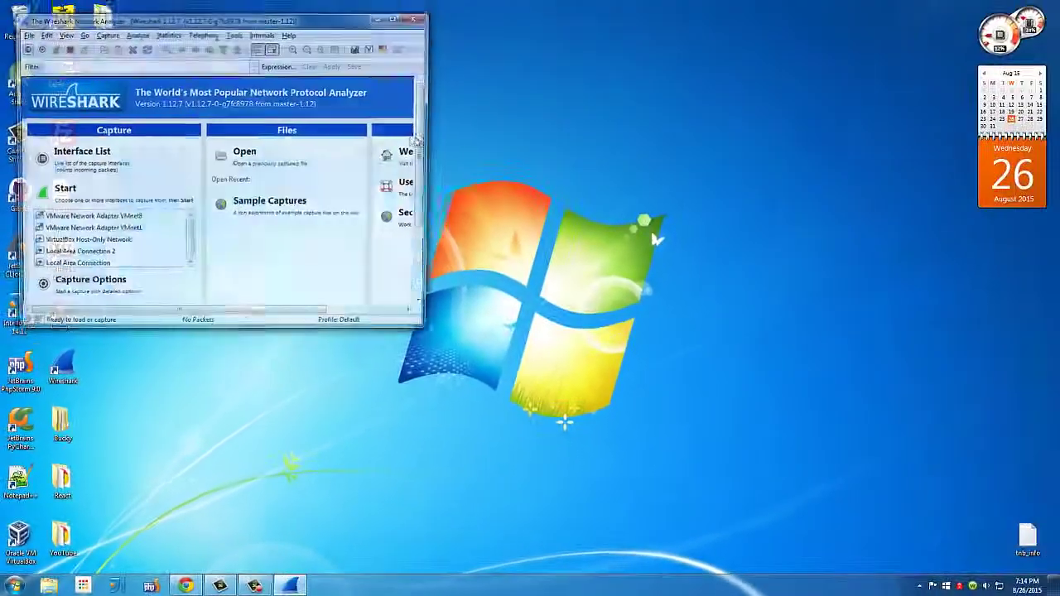
pyautogui.moveTo(290, 17); pyautogui.dragTo(456, 55)
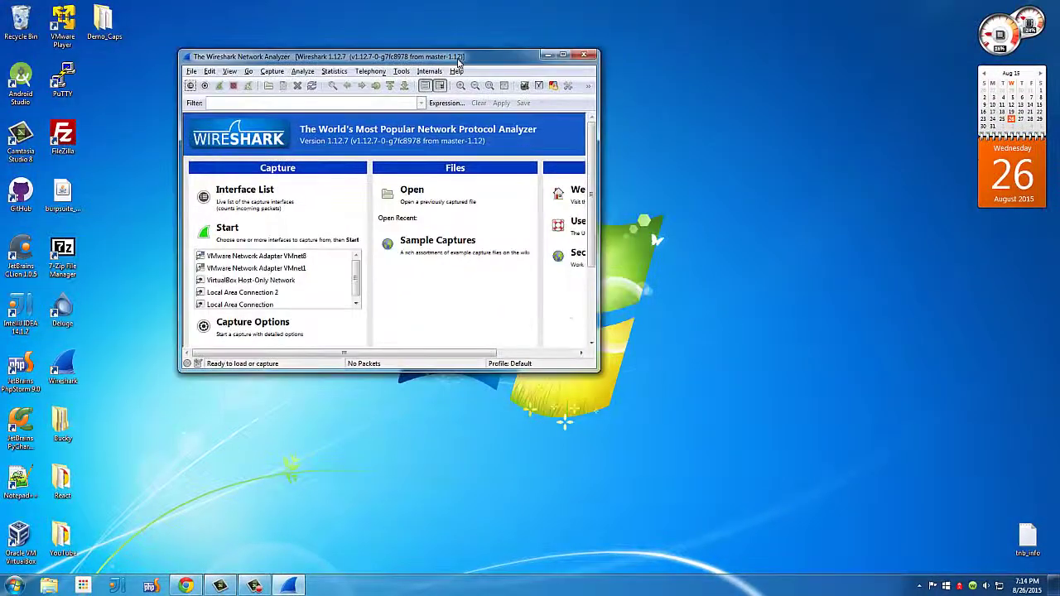
pyautogui.click(563, 55)
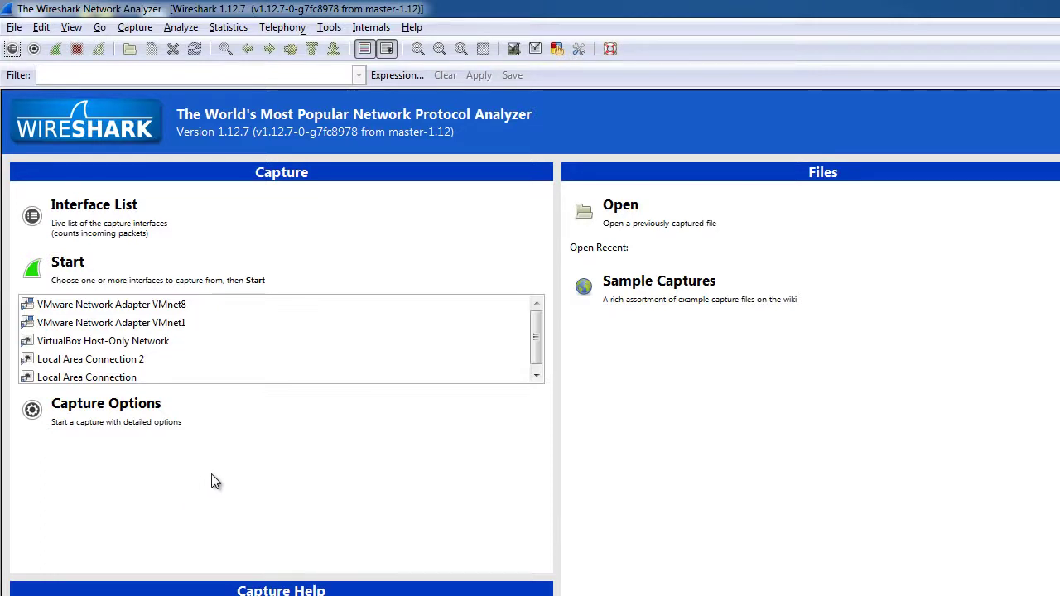
# - Switch to Chrome and look through the capture files listed on the SampleCaptures wiki page, from General / Unsorted to Network Time Protocol
pyautogui.hotkey('alt', 'Tab')
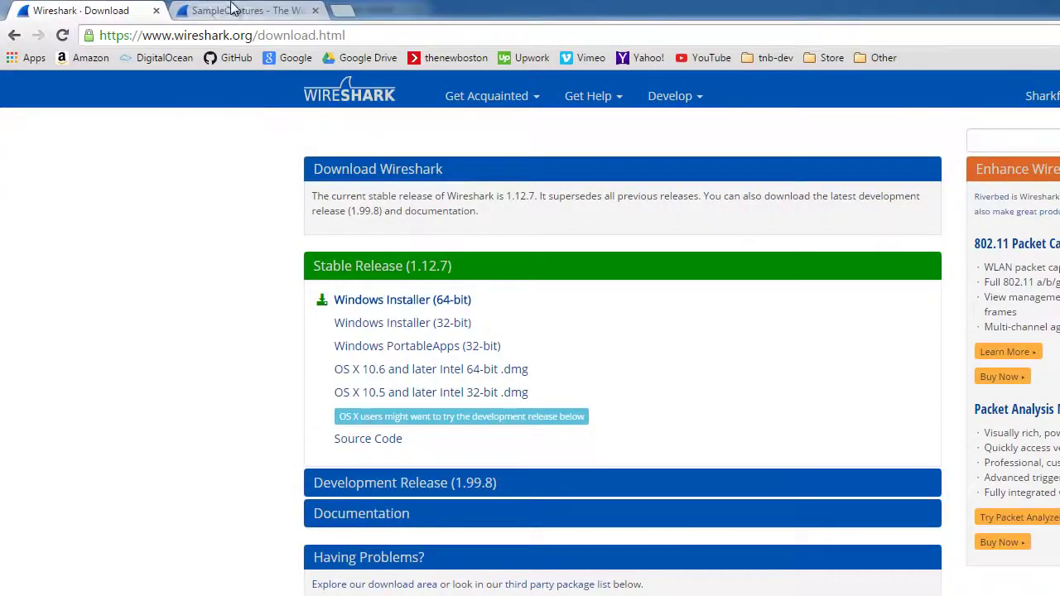
pyautogui.click(211, 8)
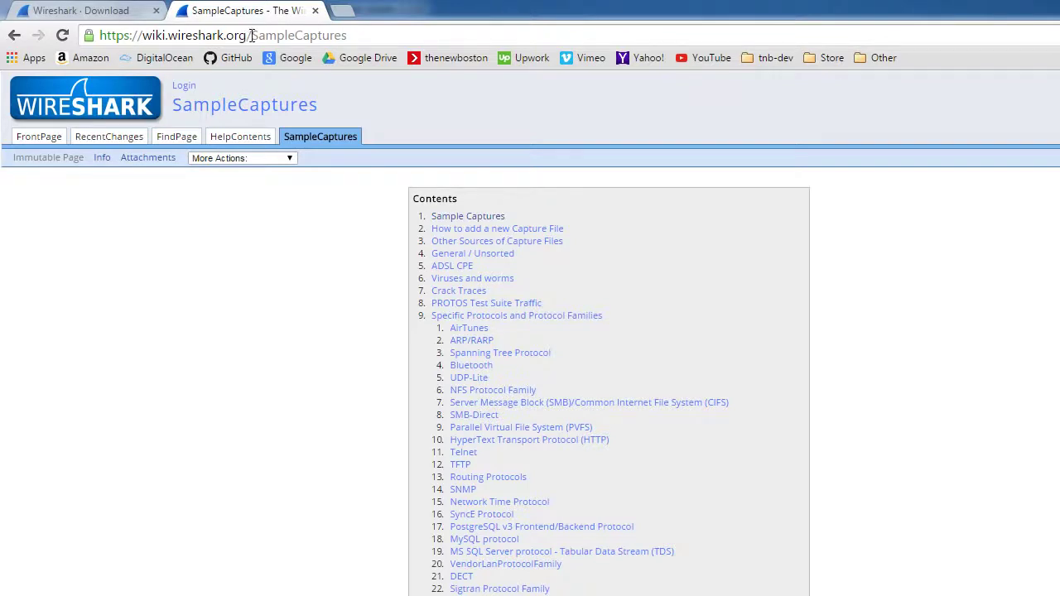
pyautogui.scroll(-15, 346, 371)
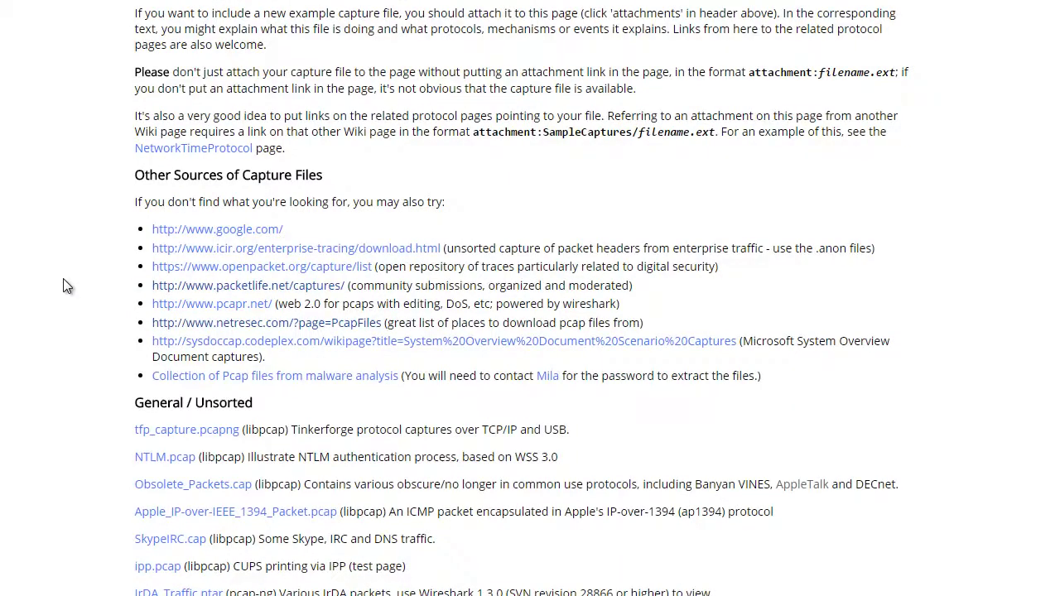
pyautogui.scroll(-3, 37, 313)
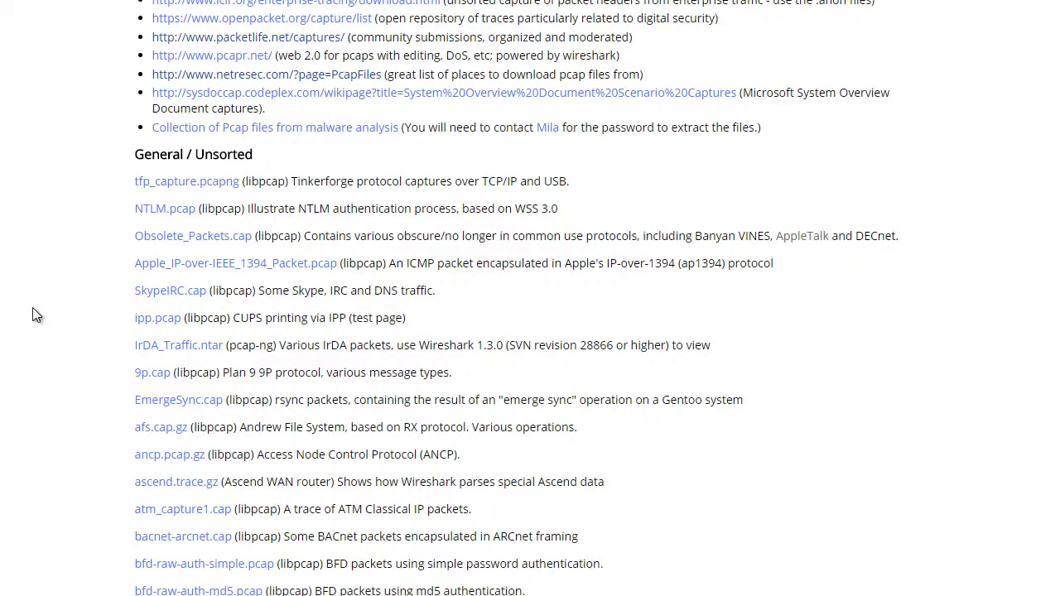
pyautogui.scroll(-20, 37, 315)
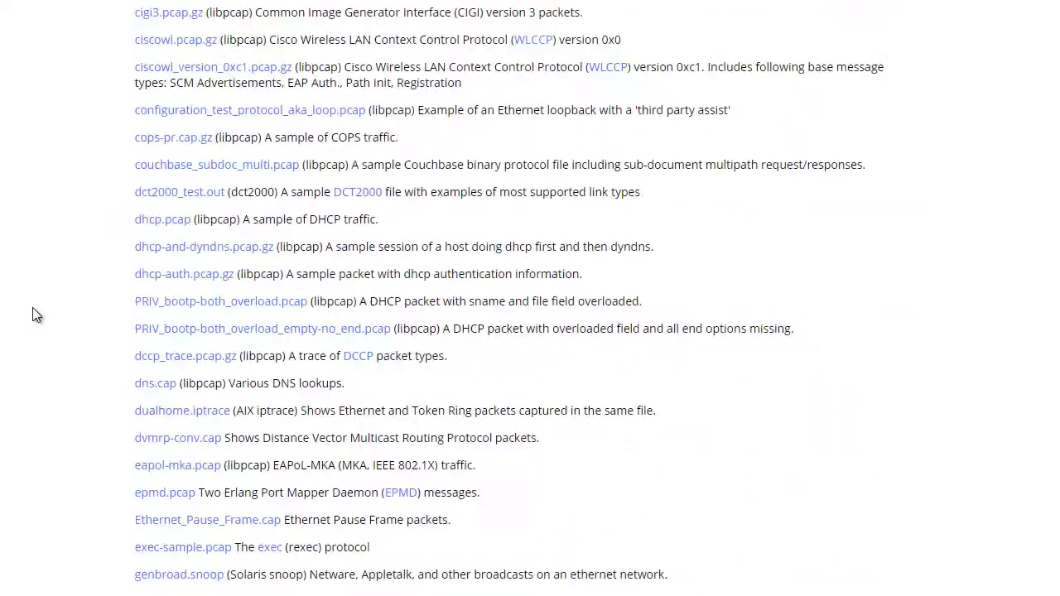
pyautogui.scroll(-5, 34, 315)
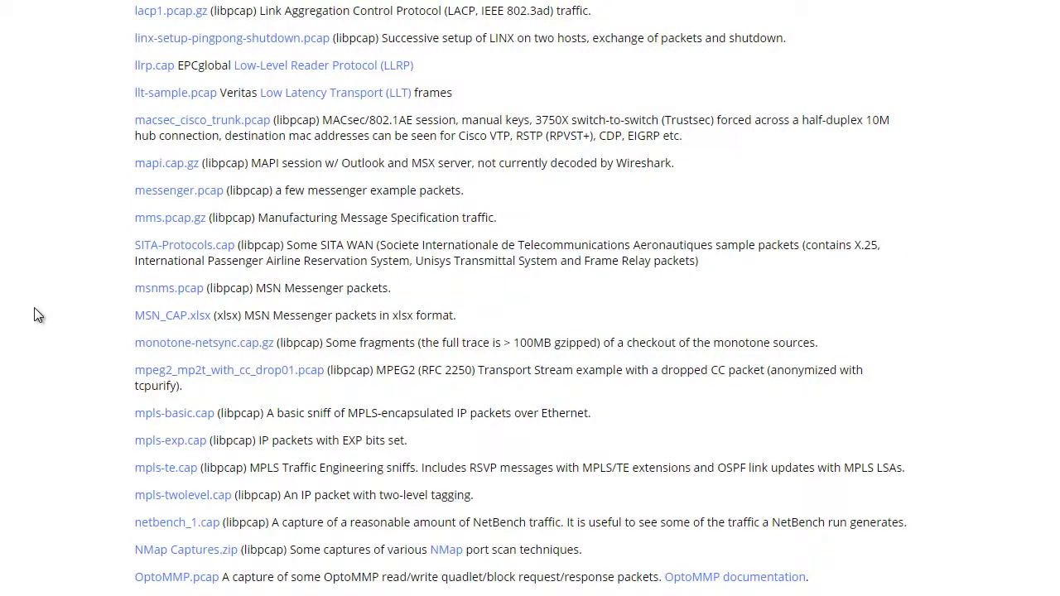
pyautogui.scroll(-20, 34, 309)
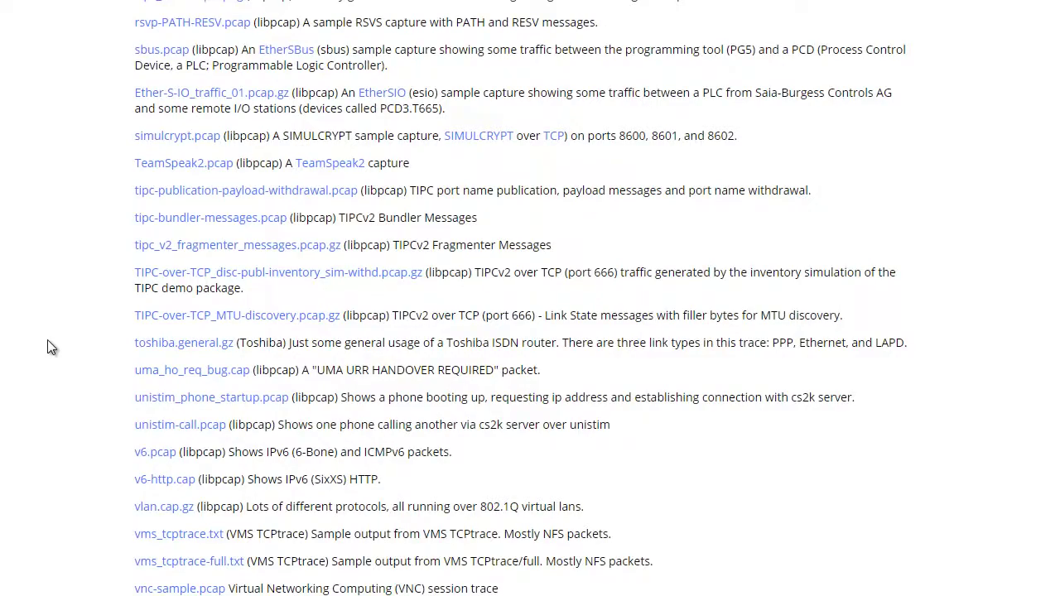
pyautogui.scroll(-10, 46, 364)
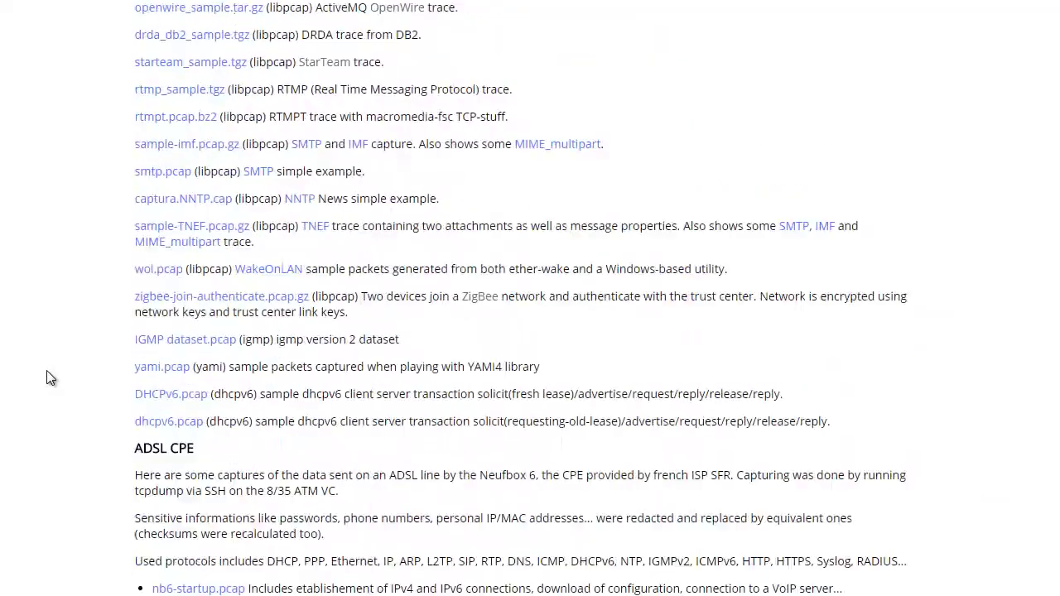
pyautogui.scroll(-4, 59, 316)
pyautogui.scroll(-15, 58, 356)
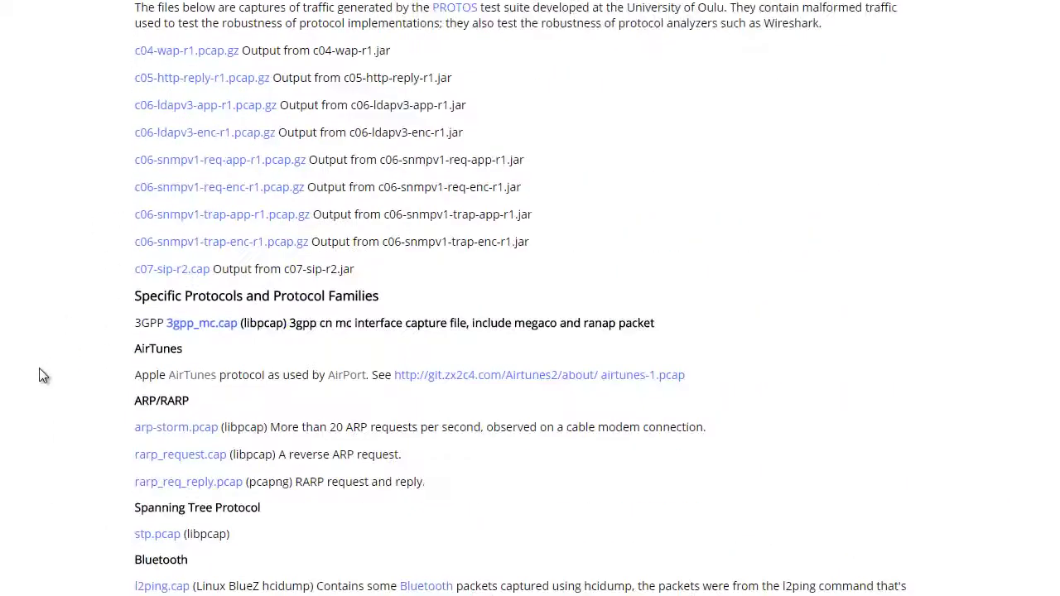
pyautogui.scroll(-6, 29, 348)
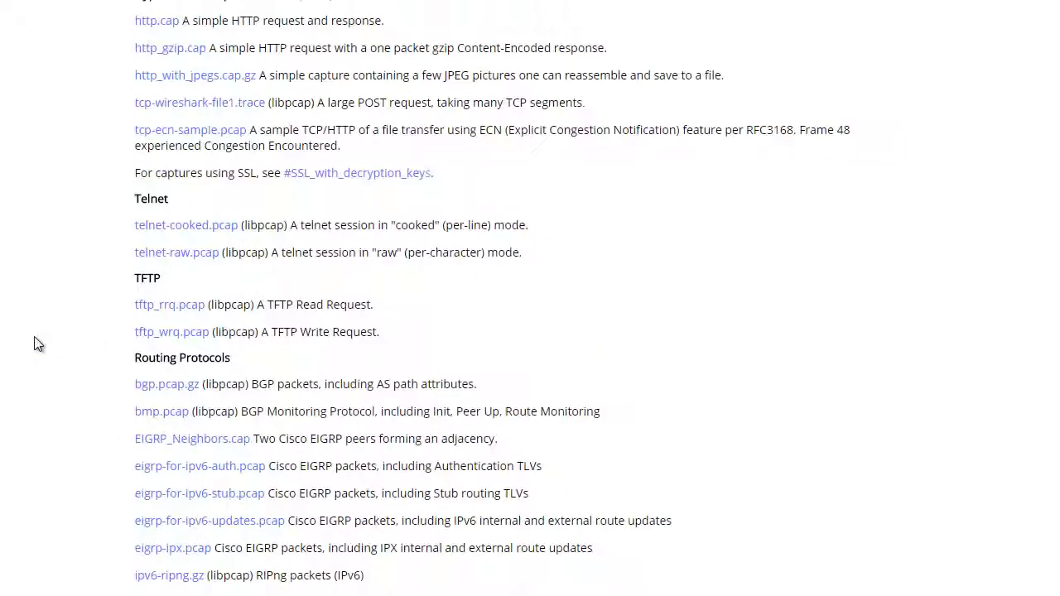
pyautogui.scroll(-5, 354, 317)
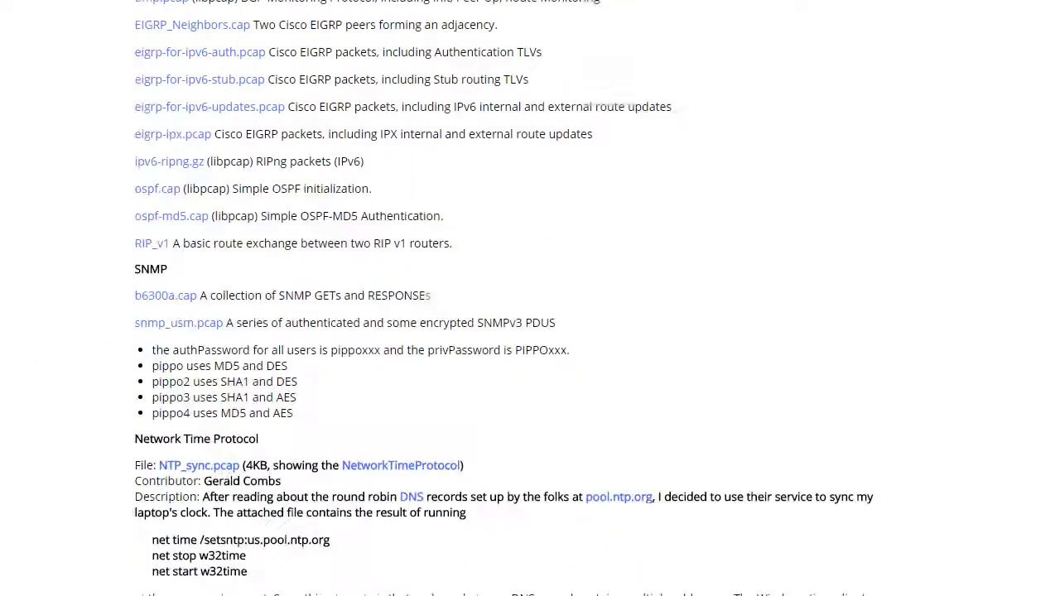
# - Examine the http.cap entry and its description in the HyperText Transport Protocol (HTTP) section of the SampleCaptures page
pyautogui.scroll(10, 355, 317)
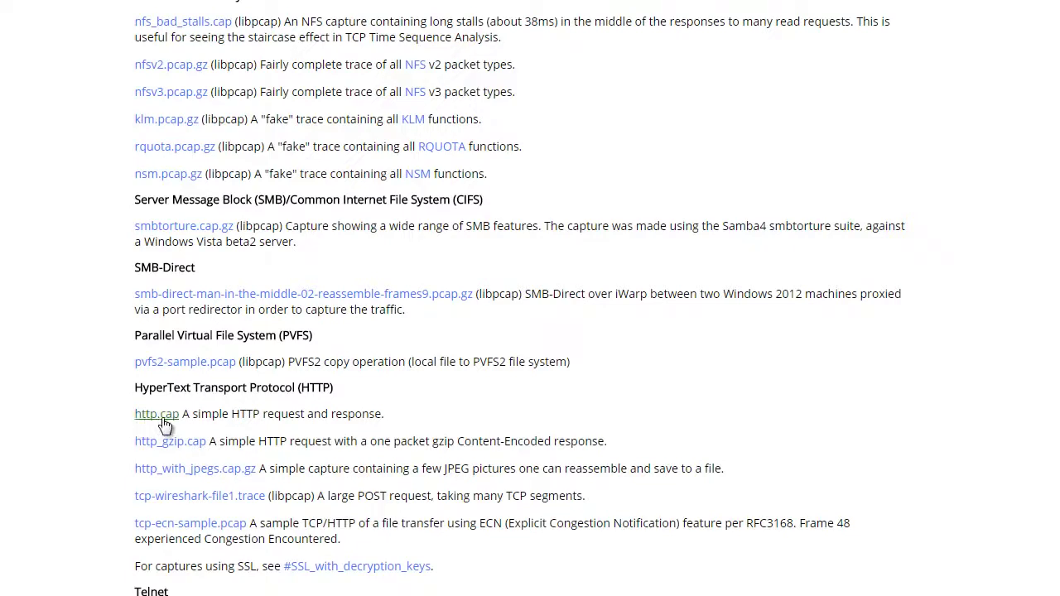
pyautogui.moveTo(383, 414); pyautogui.dragTo(131, 415)
pyautogui.click(311, 415)
pyautogui.moveTo(337, 414); pyautogui.dragTo(134, 414)
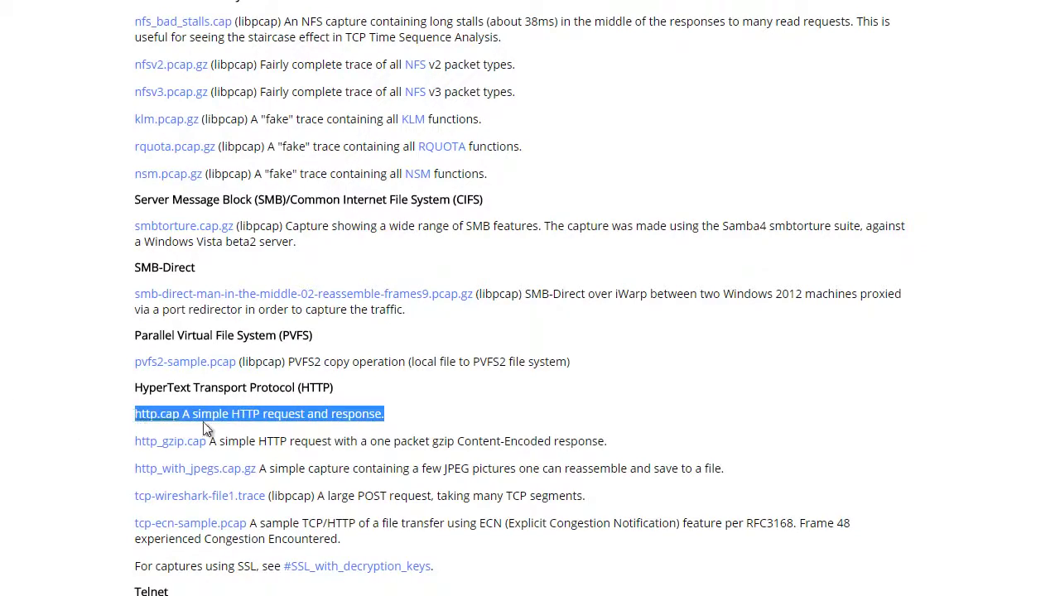
pyautogui.click(292, 414)
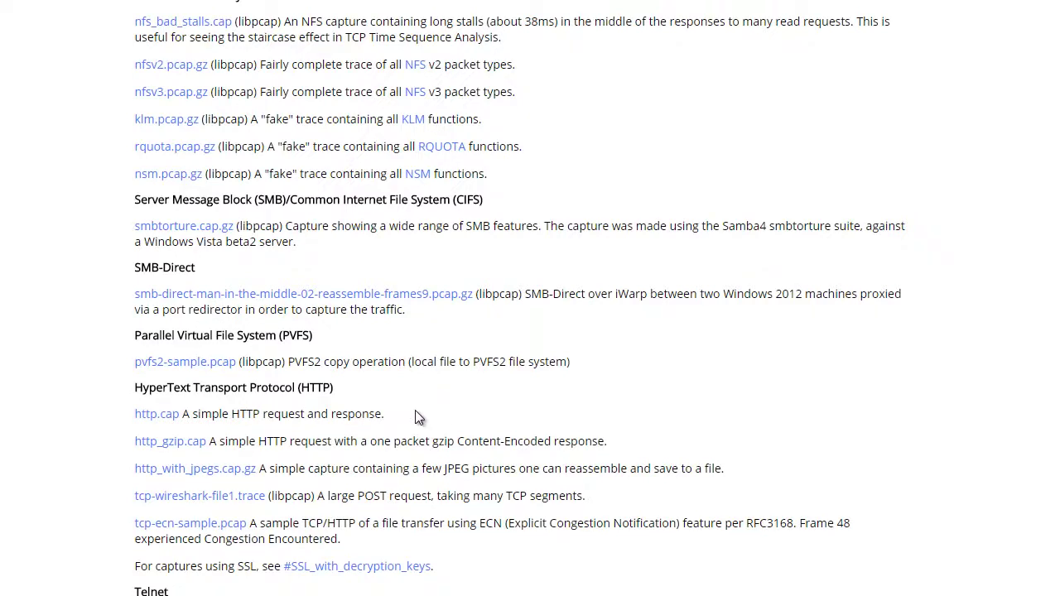
pyautogui.moveTo(389, 416); pyautogui.dragTo(136, 419)
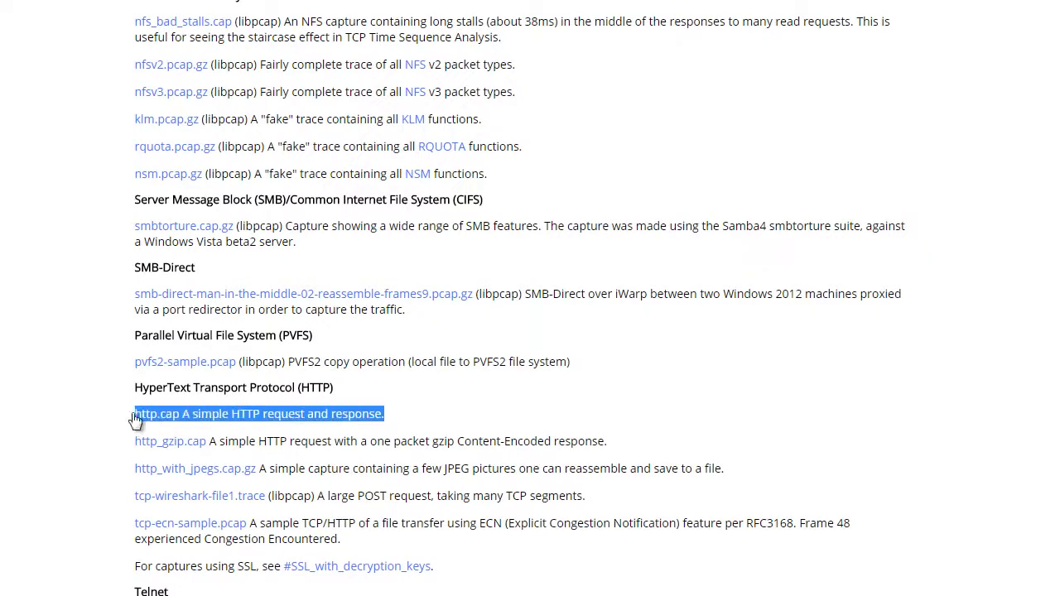
pyautogui.click(505, 384)
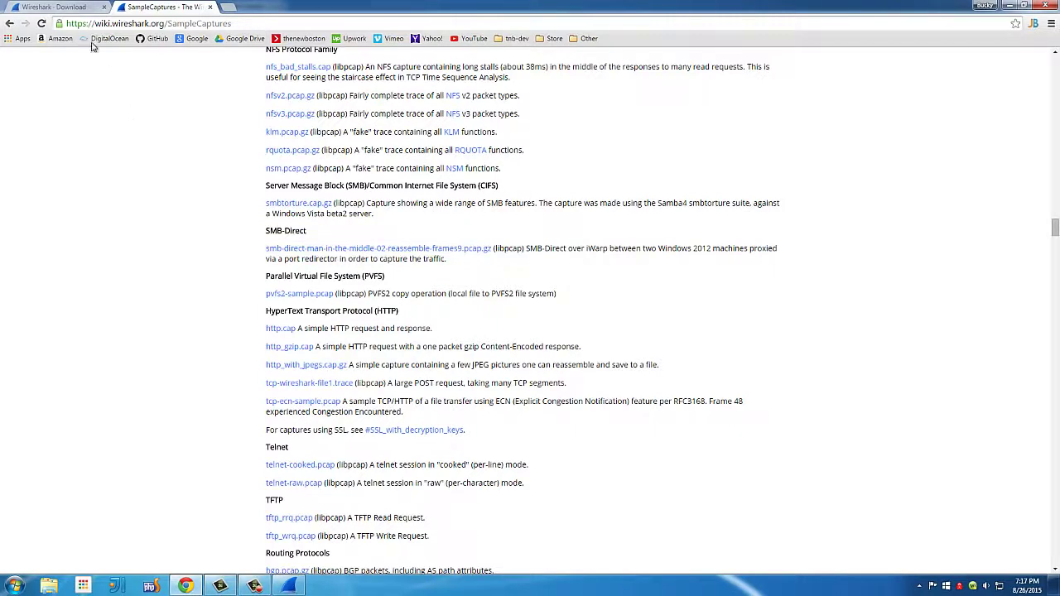
# - Revisit the Wireshark download page and the SampleCaptures page, and switch back to the Wireshark window
pyautogui.click(58, 8)
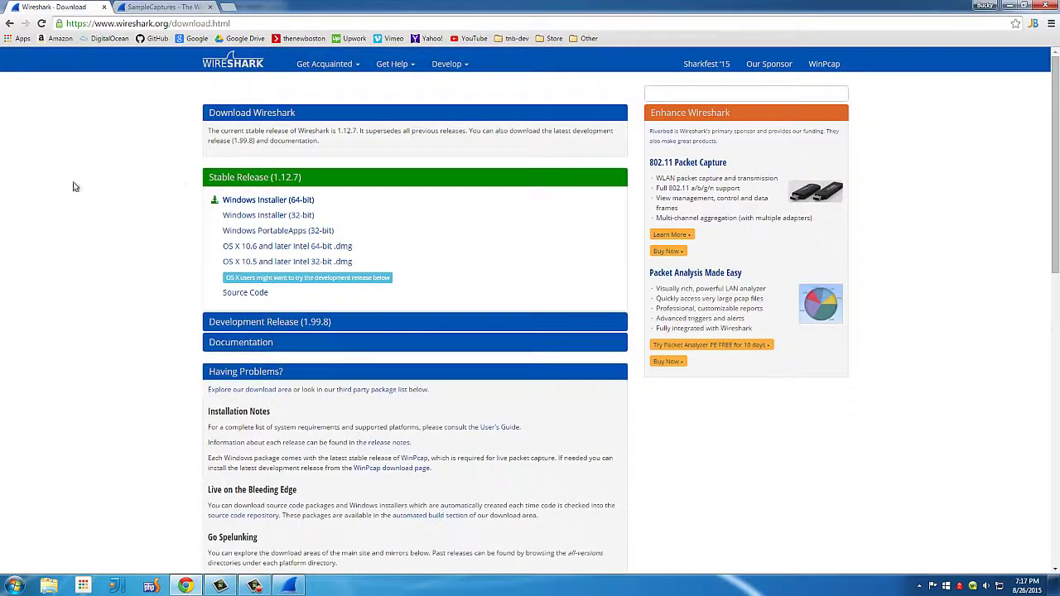
pyautogui.click(162, 7)
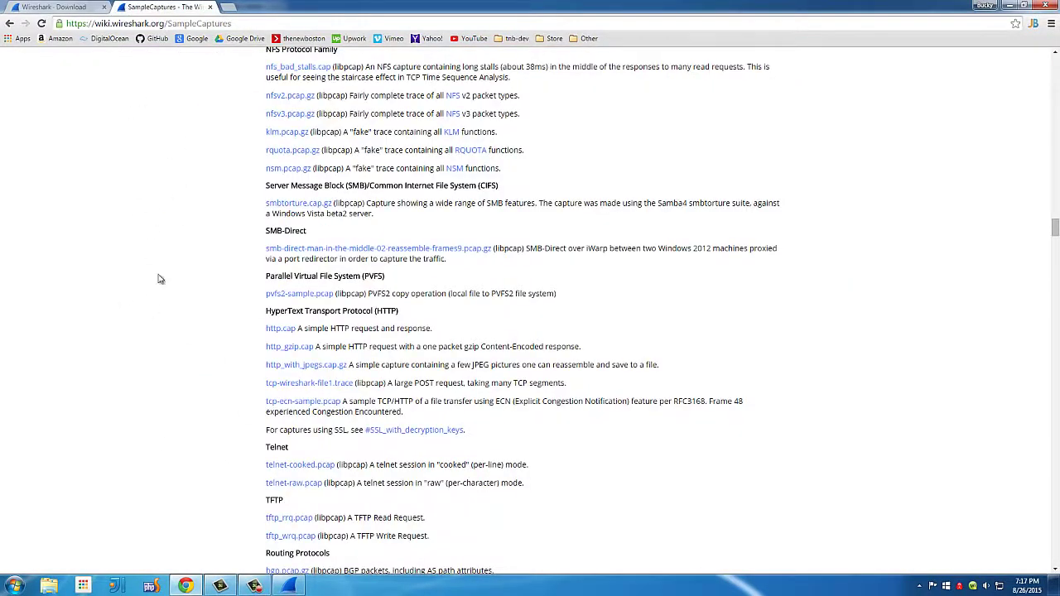
pyautogui.click(51, 9)
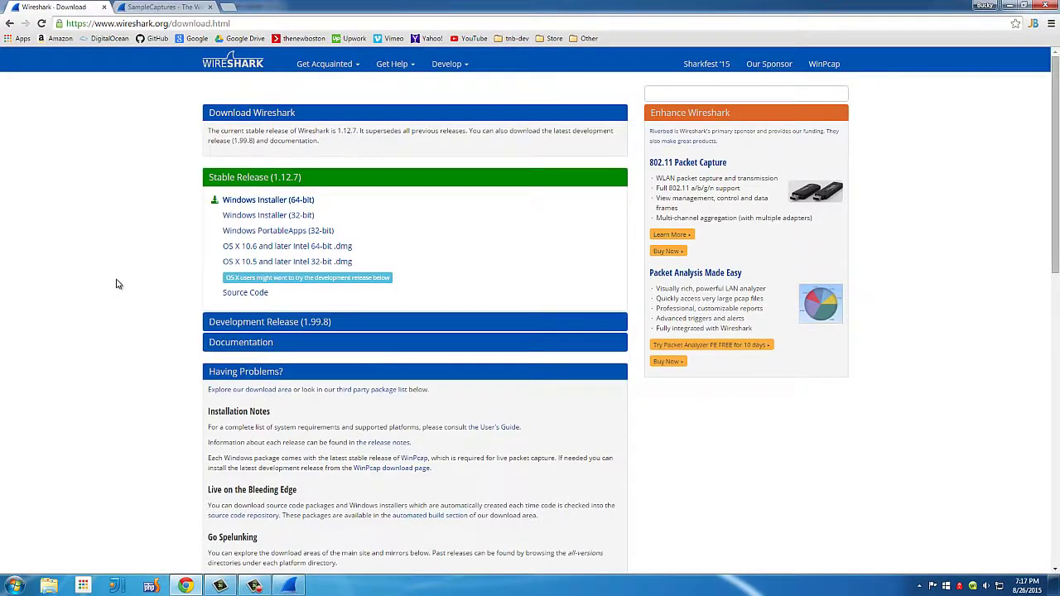
pyautogui.click(289, 585)
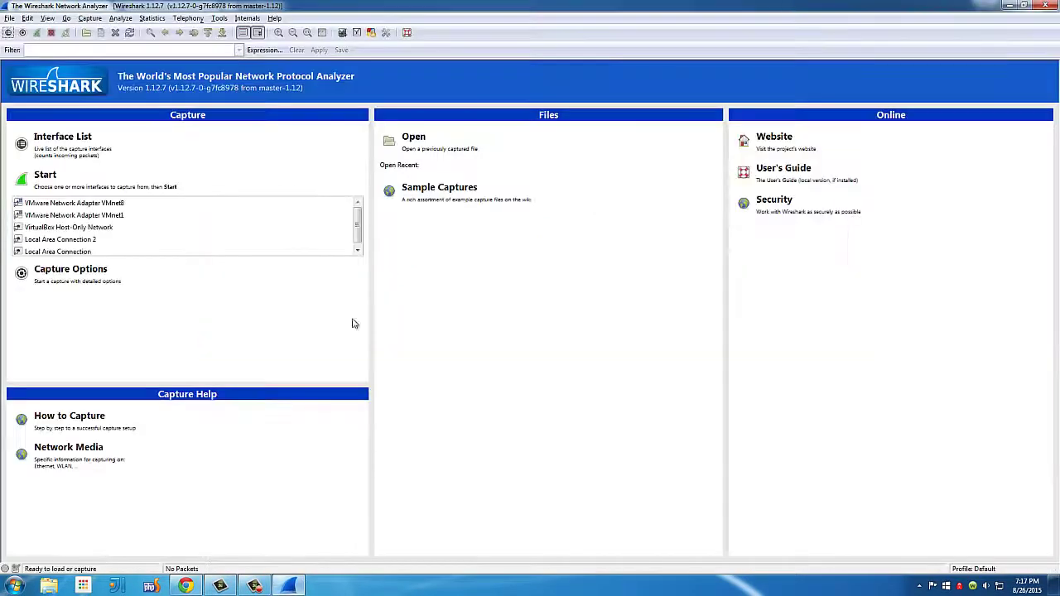